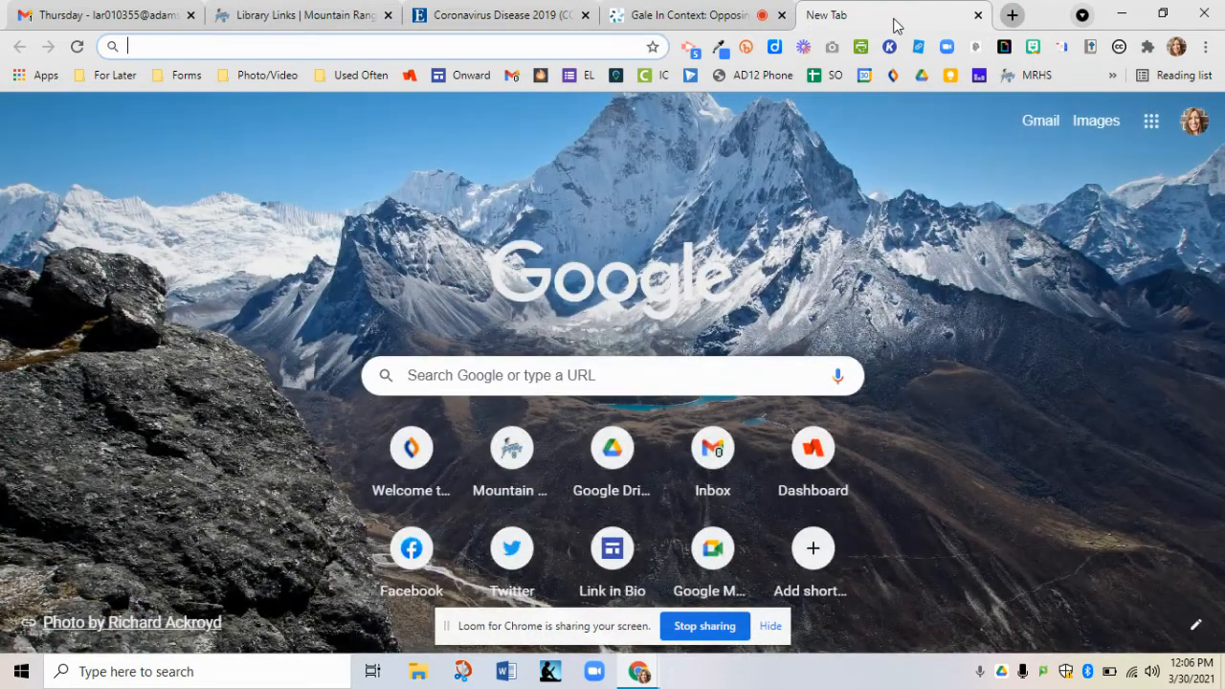
Look over the Library Links page on the Mountain Range library website
left_click(297, 16)
scroll(153, 167, "up", 5)
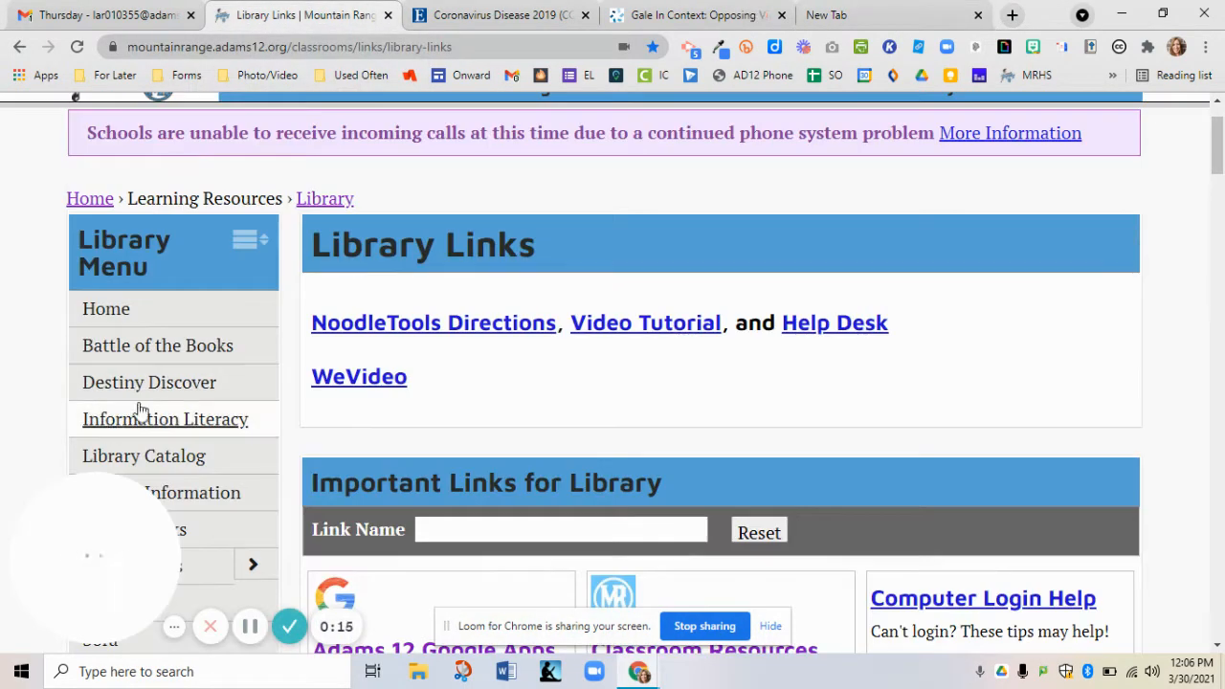
scroll(138, 410, "down", 2)
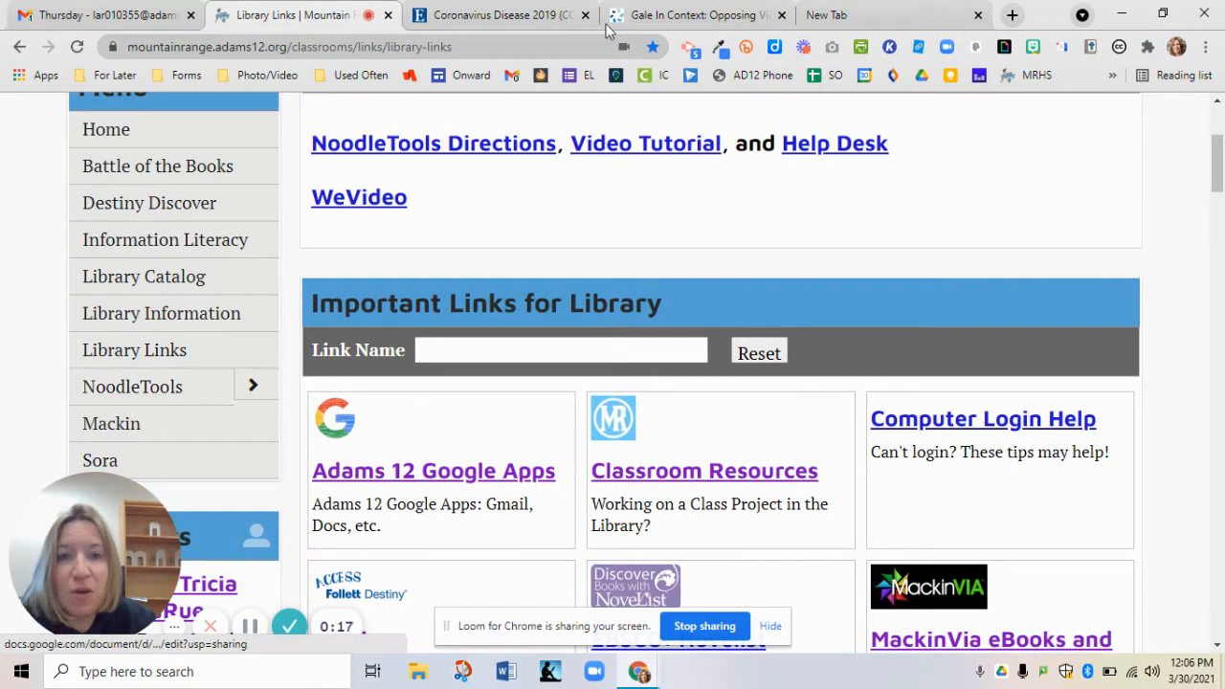
Open NoodleTools from the Google apps list of the new tab and dismiss the tab-grouping tip
left_click(821, 16)
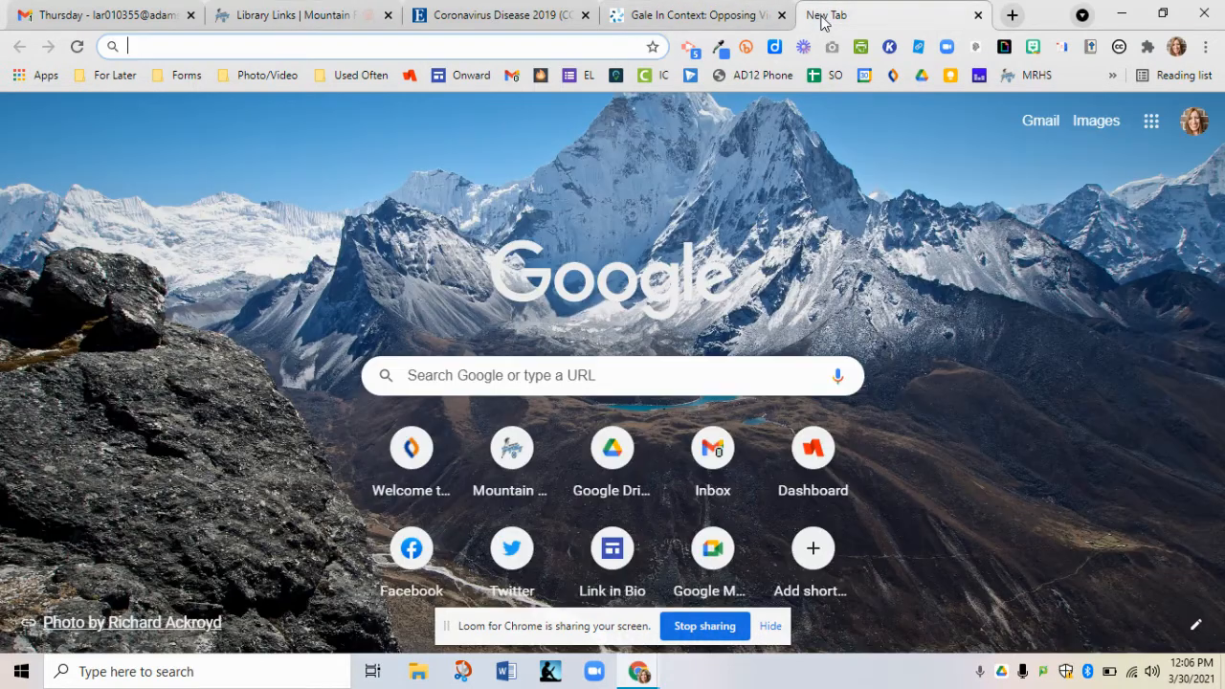
left_click(1151, 120)
scroll(1062, 300, "down", 10)
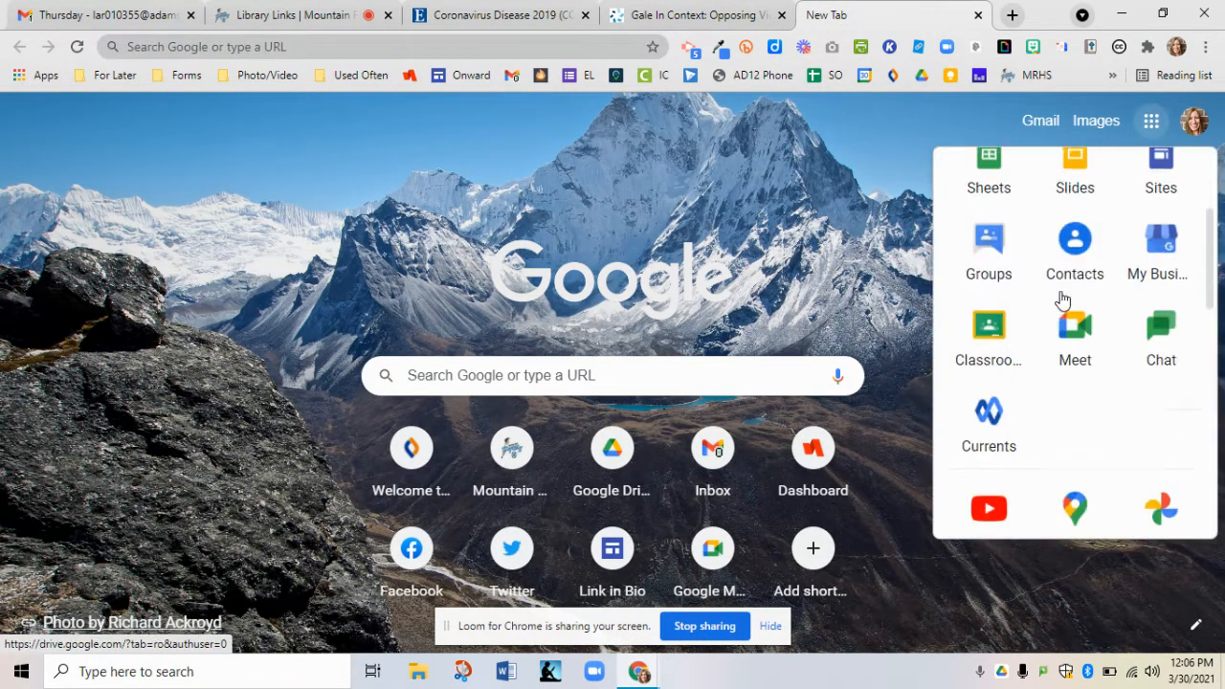
scroll(1063, 300, "down", 3)
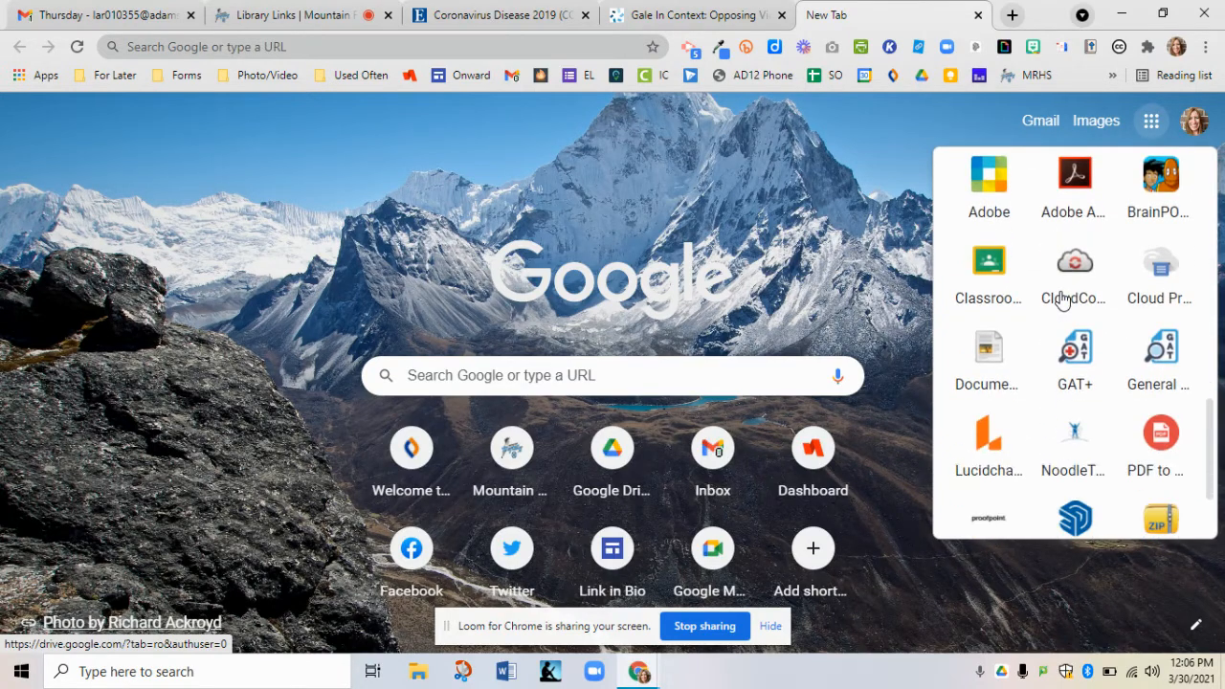
left_click(1070, 369)
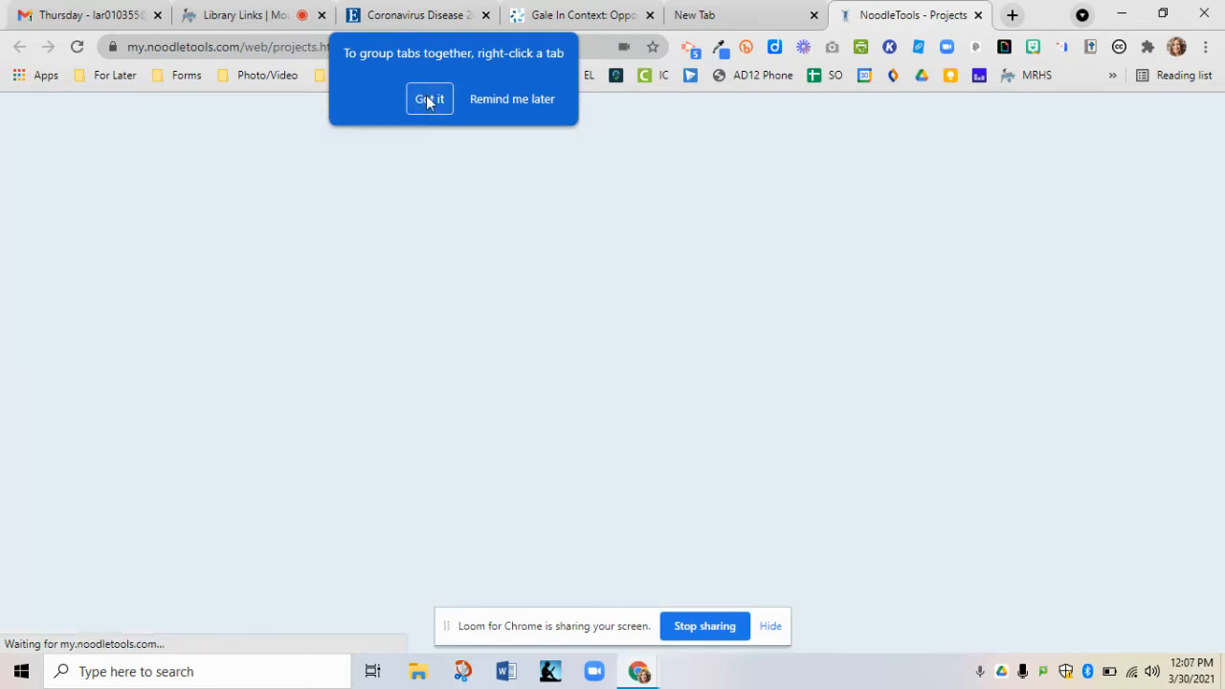
left_click(429, 99)
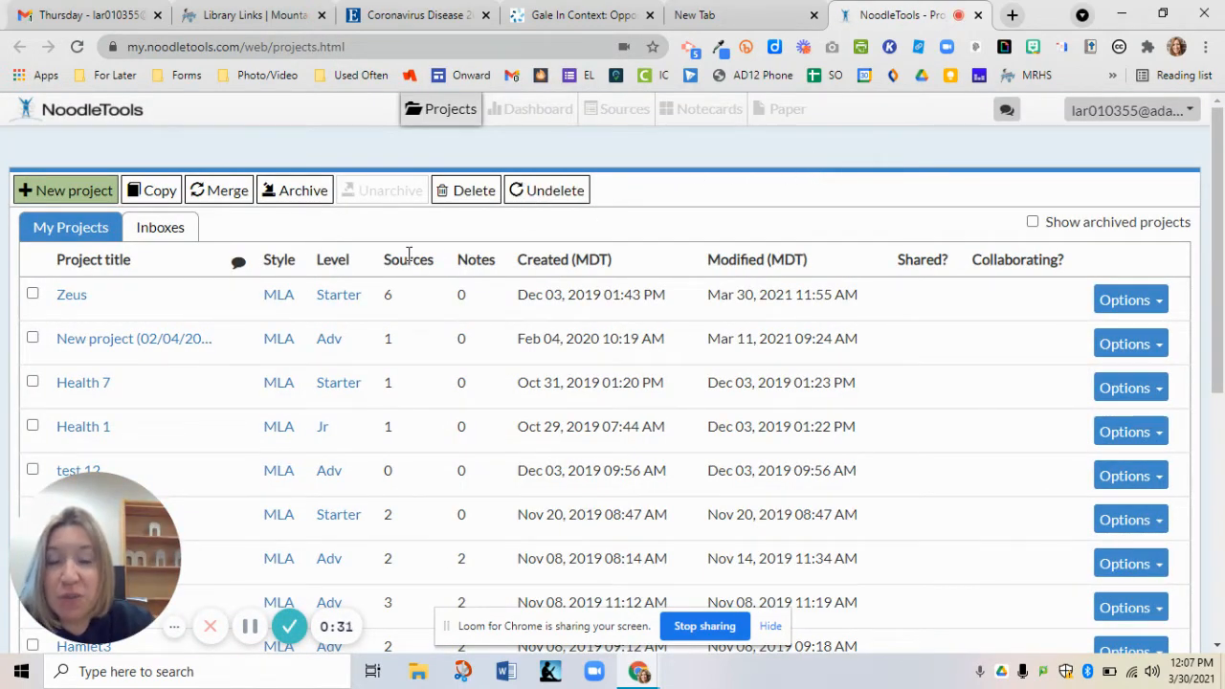
Create an MLA project at the Advanced citation level titled "3-30-21" and show its sources
left_click(67, 191)
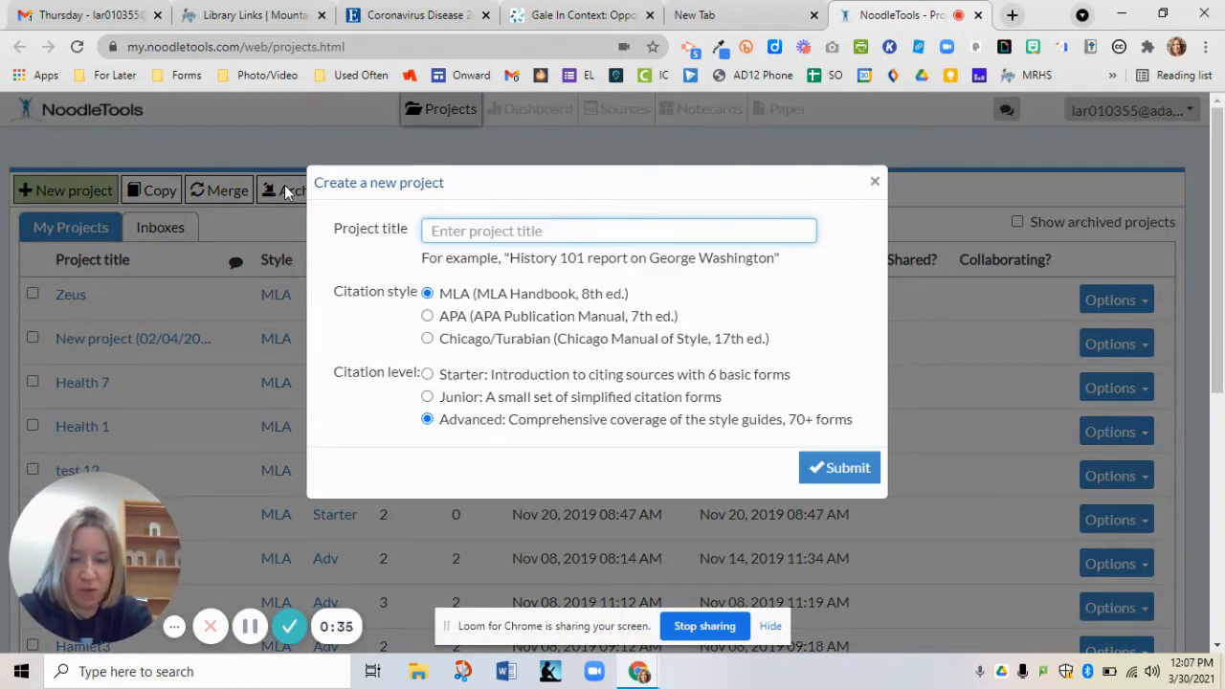
type("3-30-21")
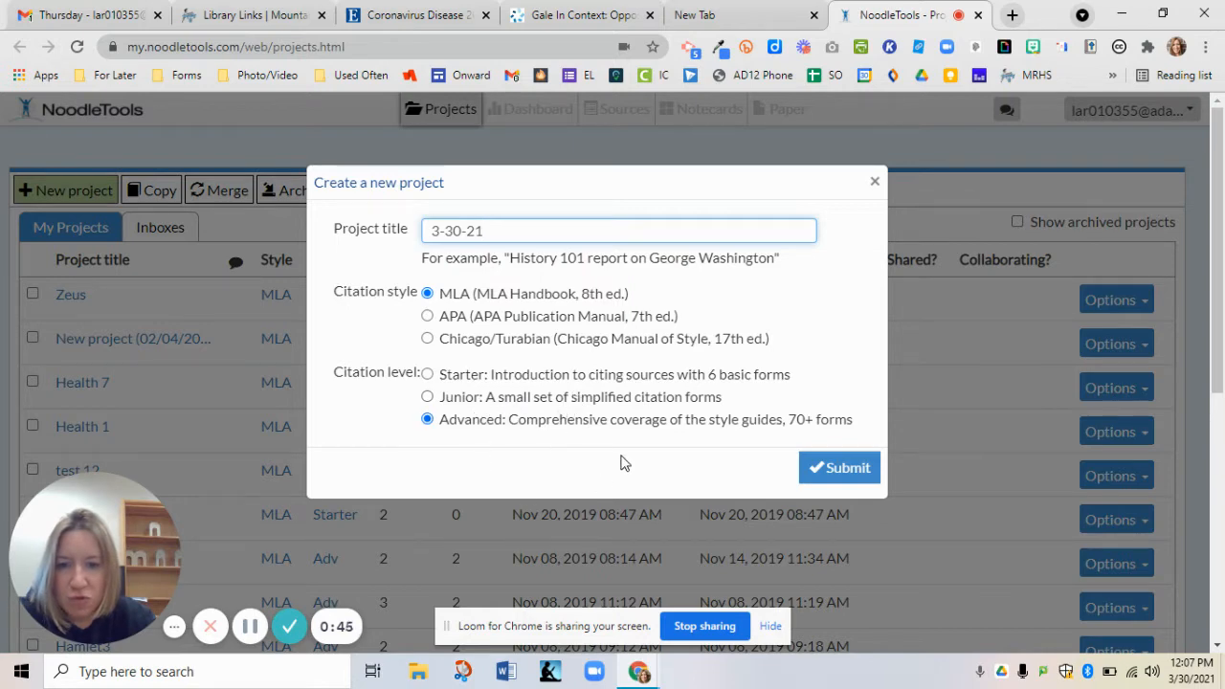
left_click(830, 467)
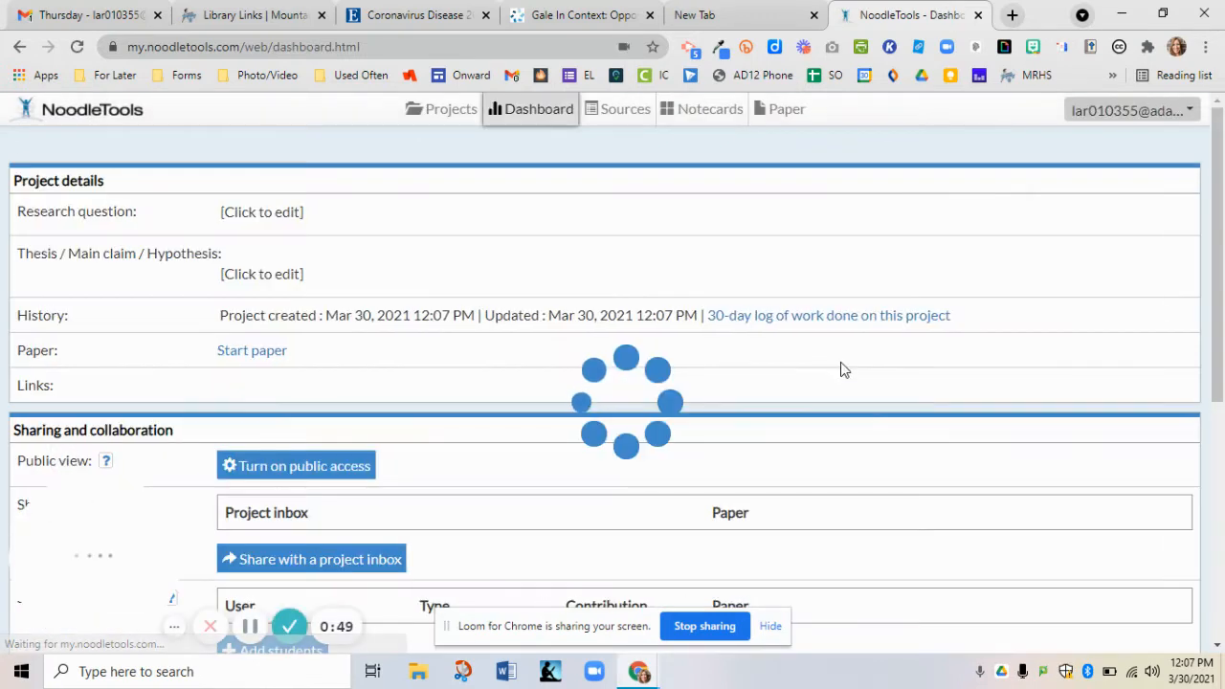
left_click(624, 111)
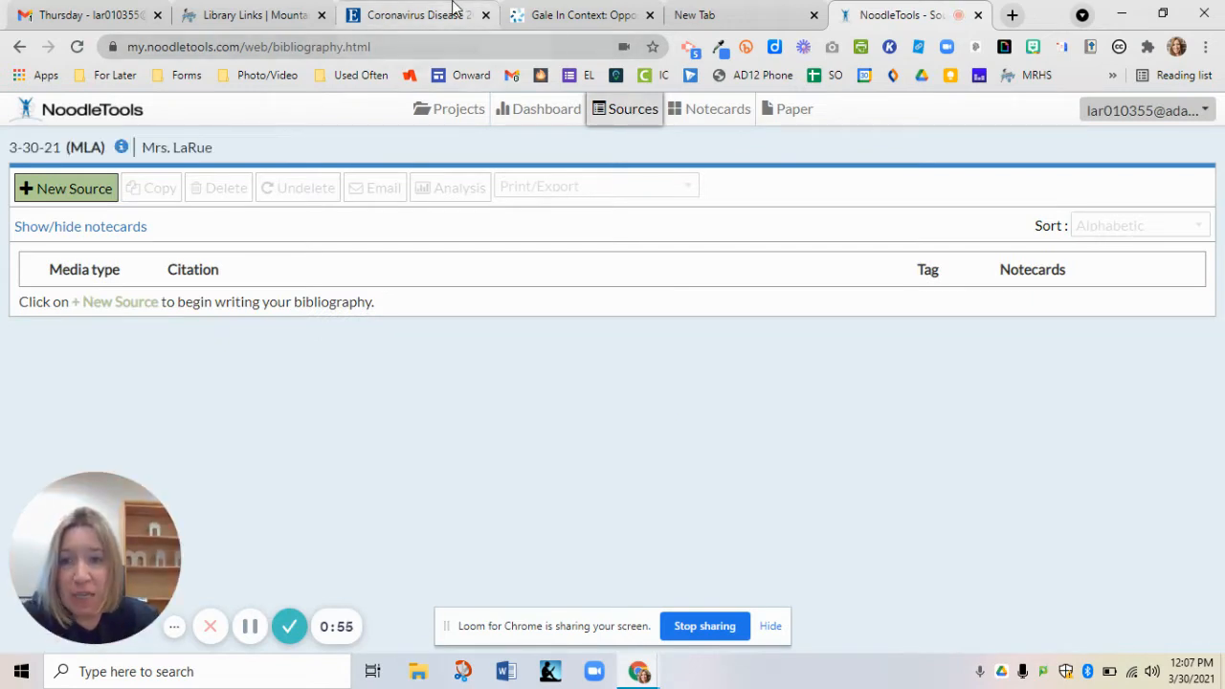
From the EBSCO coronavirus overview, open the related Point article on preventive measures and view its PDF full text
left_click(392, 19)
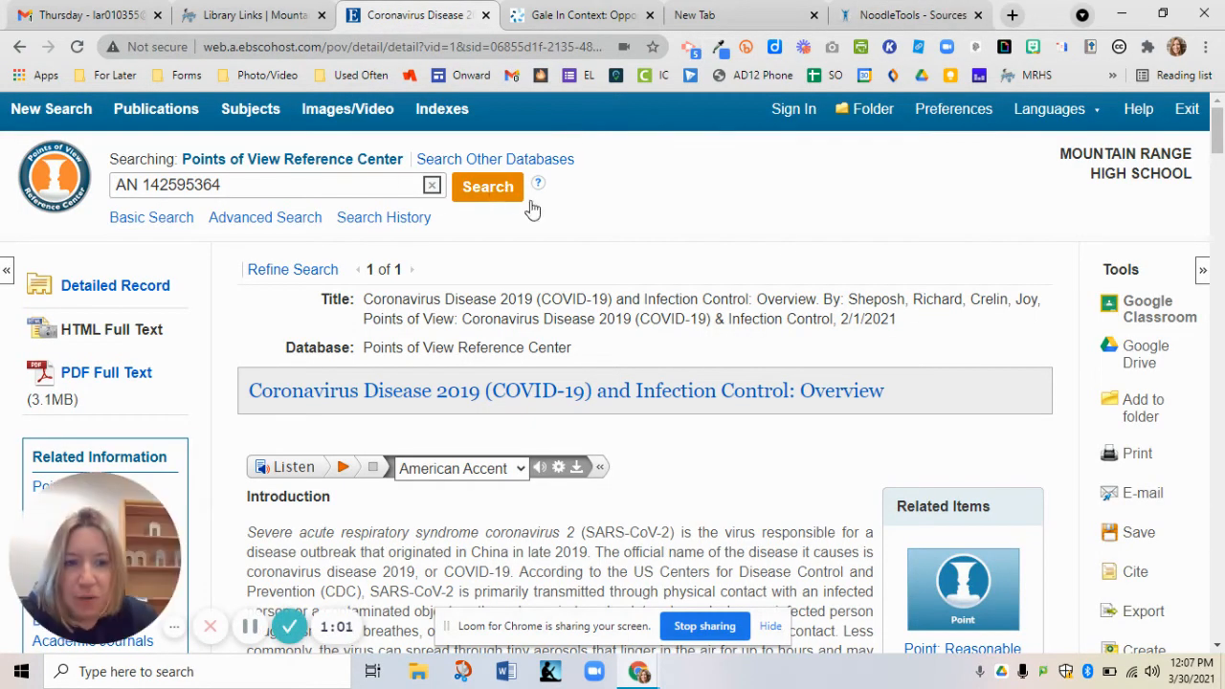
scroll(763, 316, "down", 2)
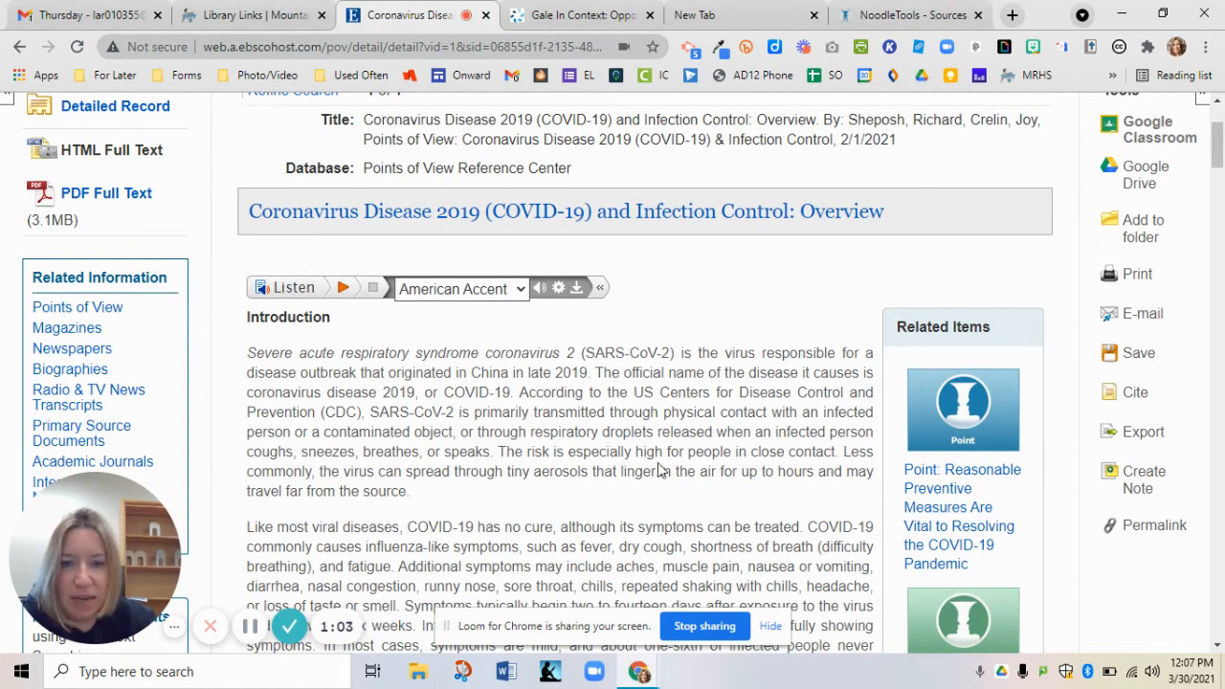
scroll(574, 346, "down", 6)
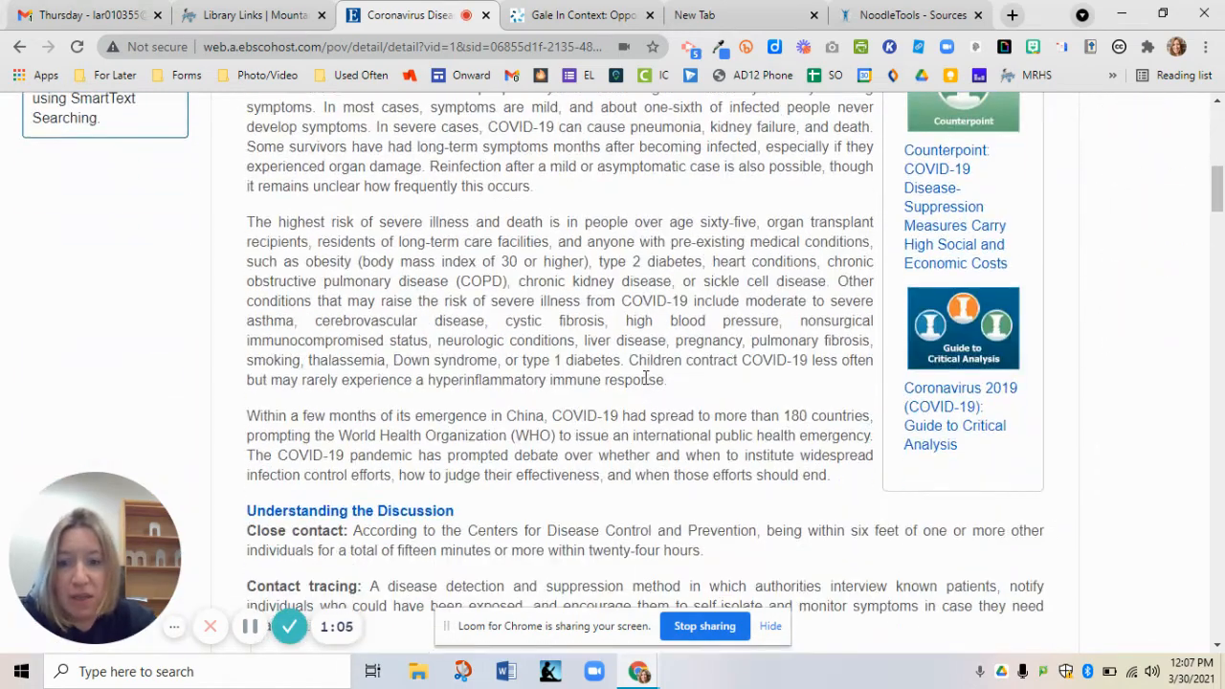
scroll(642, 356, "up", 3)
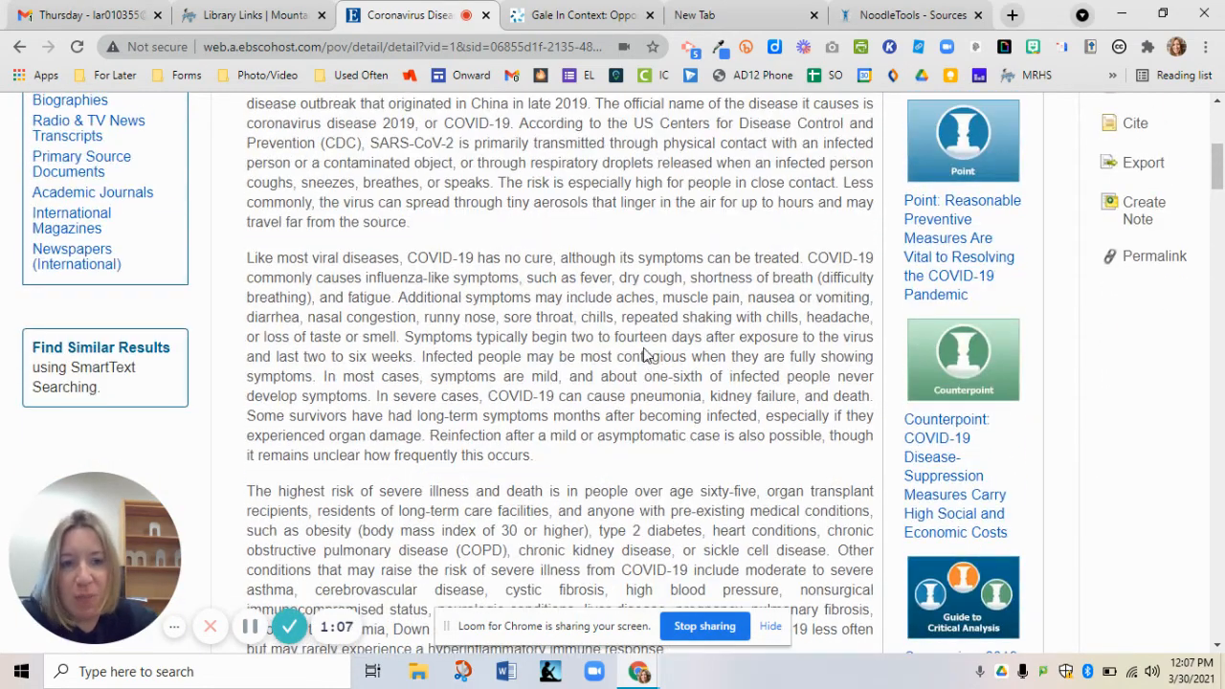
left_click(947, 236)
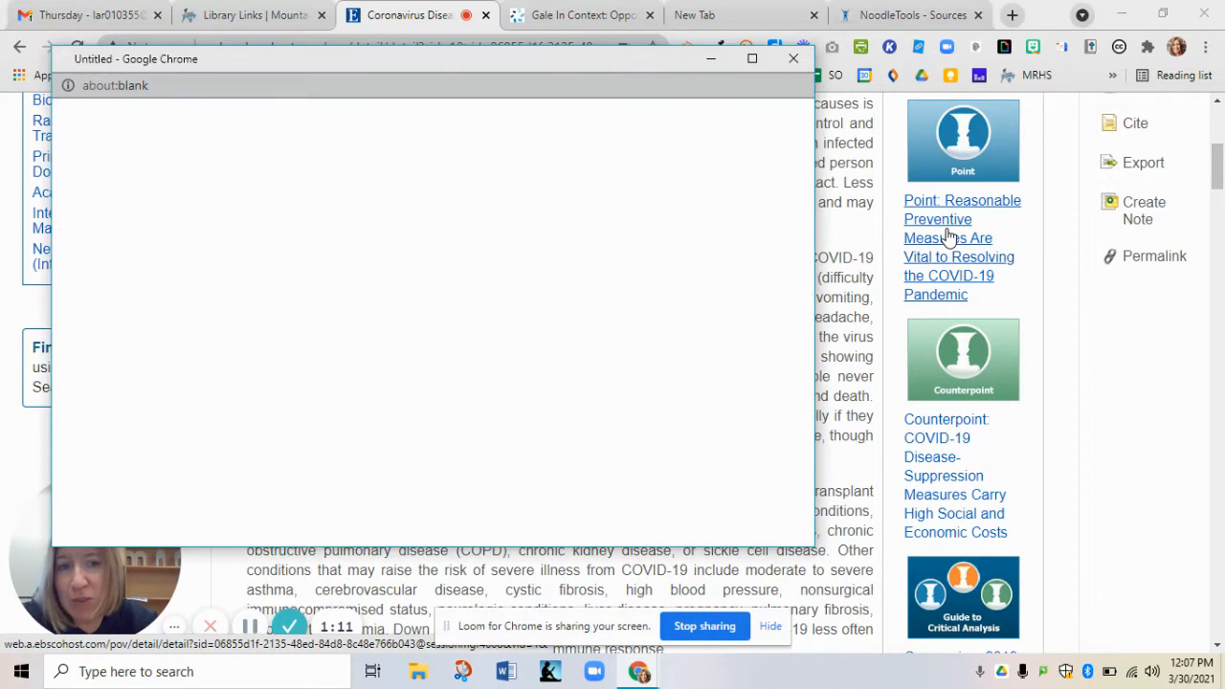
left_click(753, 60)
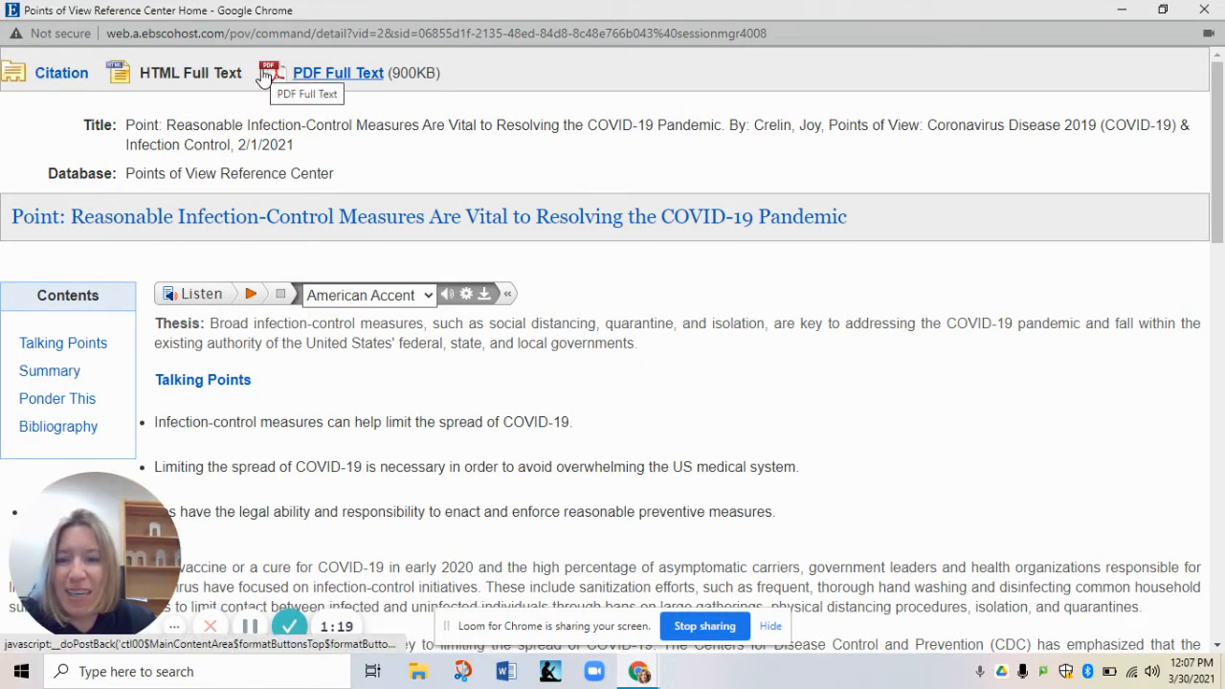
left_click(326, 71)
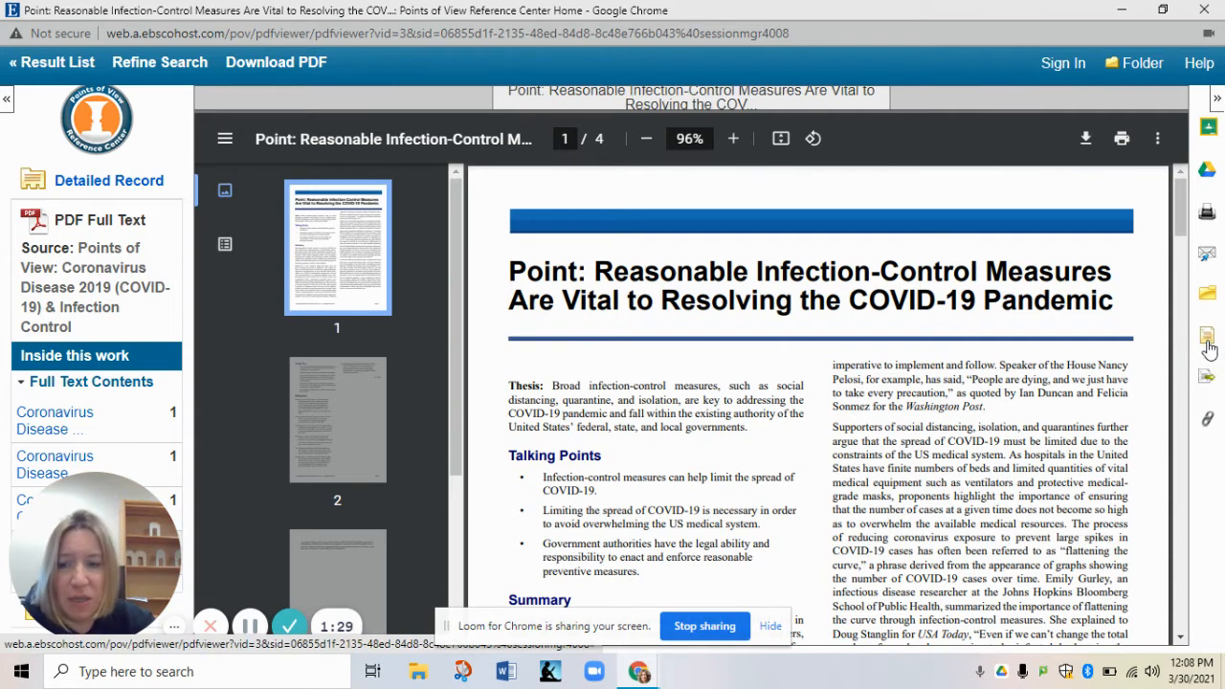
Export the Point article's citation using the Direct Export to NoodleTools format
left_click(1209, 348)
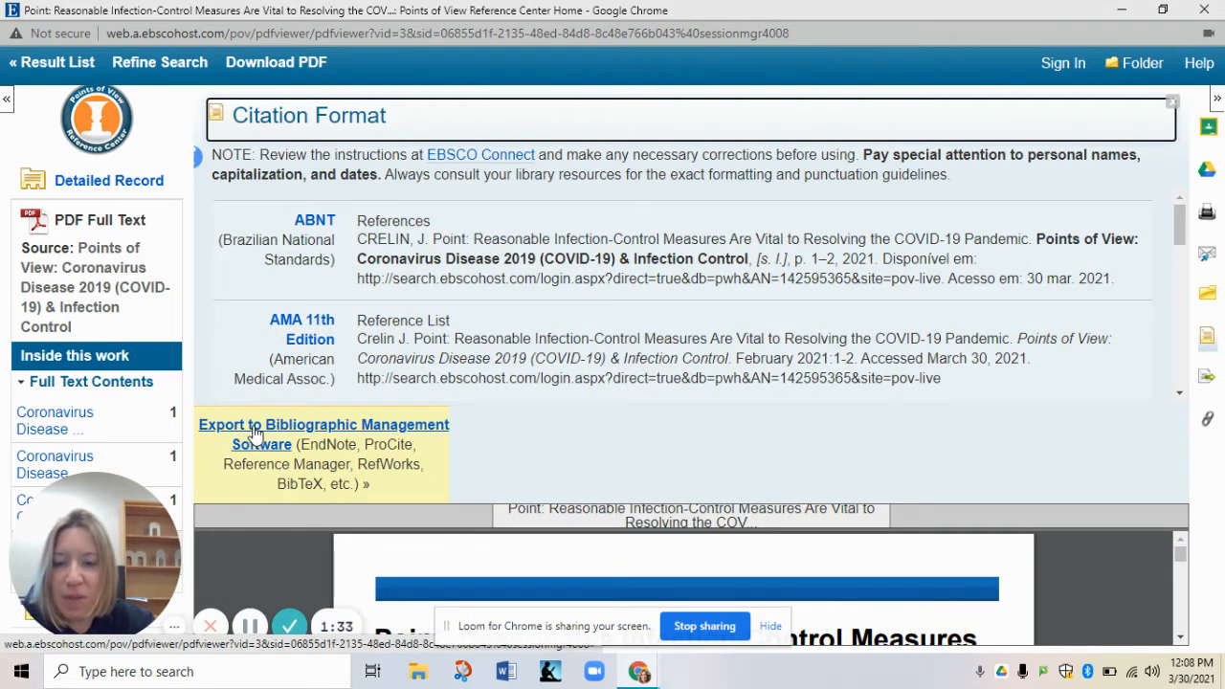
left_click(260, 424)
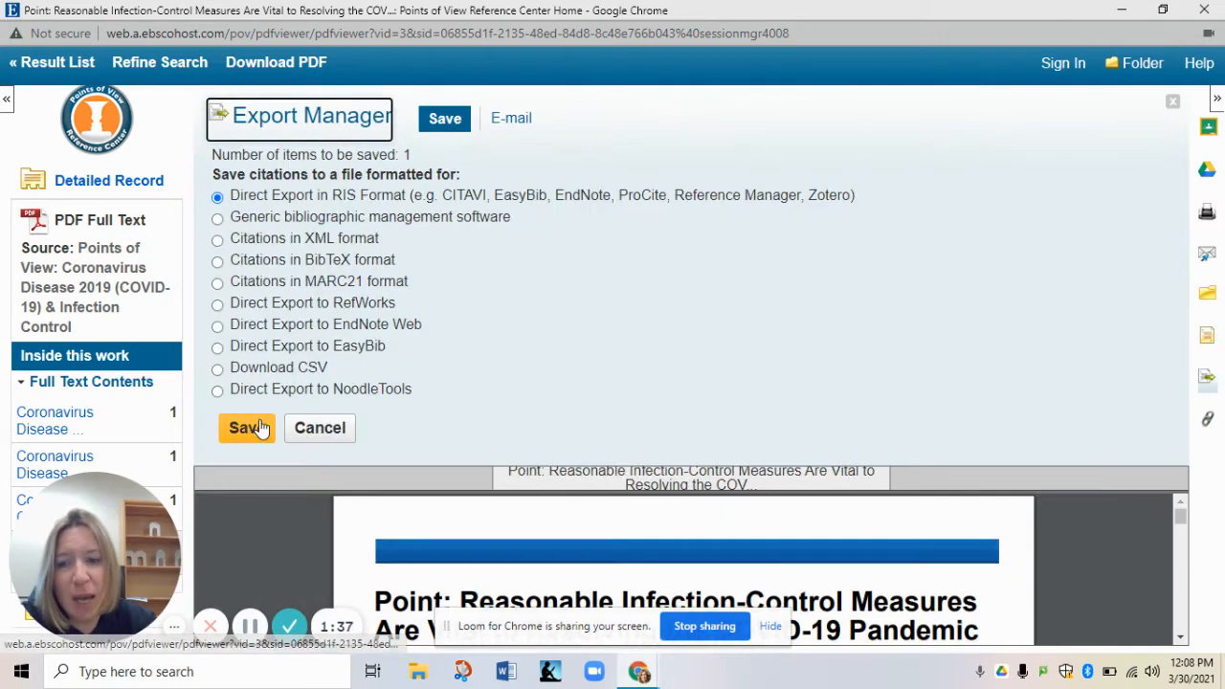
left_click(218, 392)
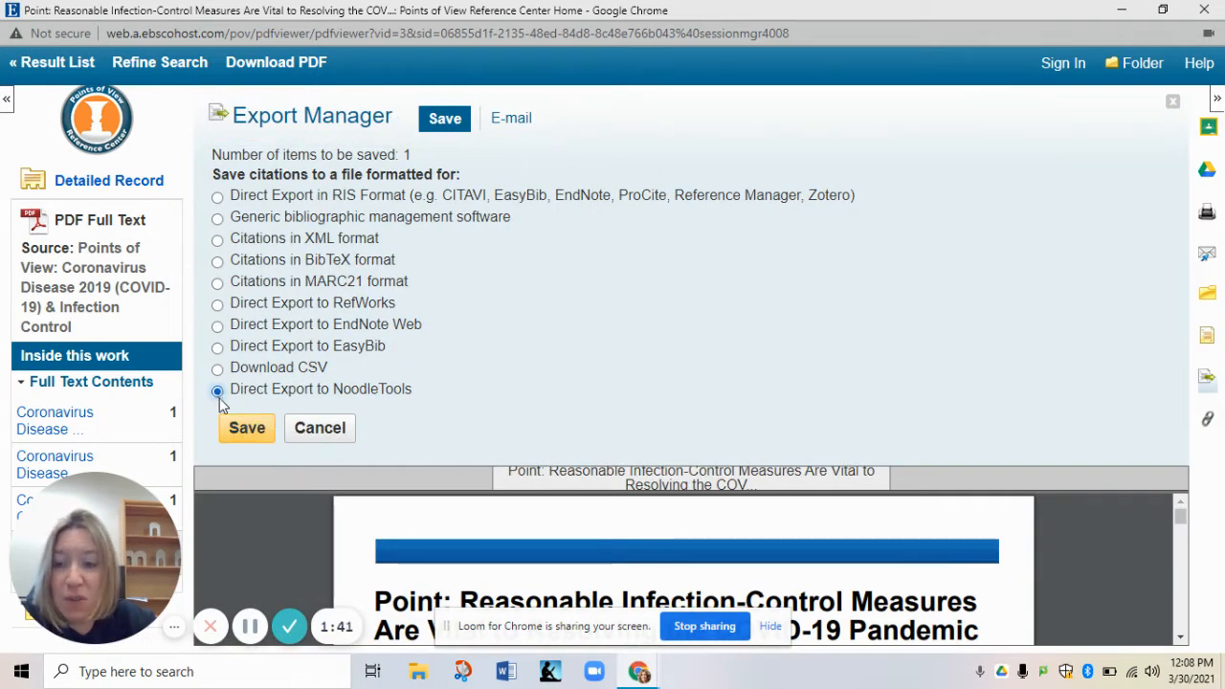
left_click(246, 437)
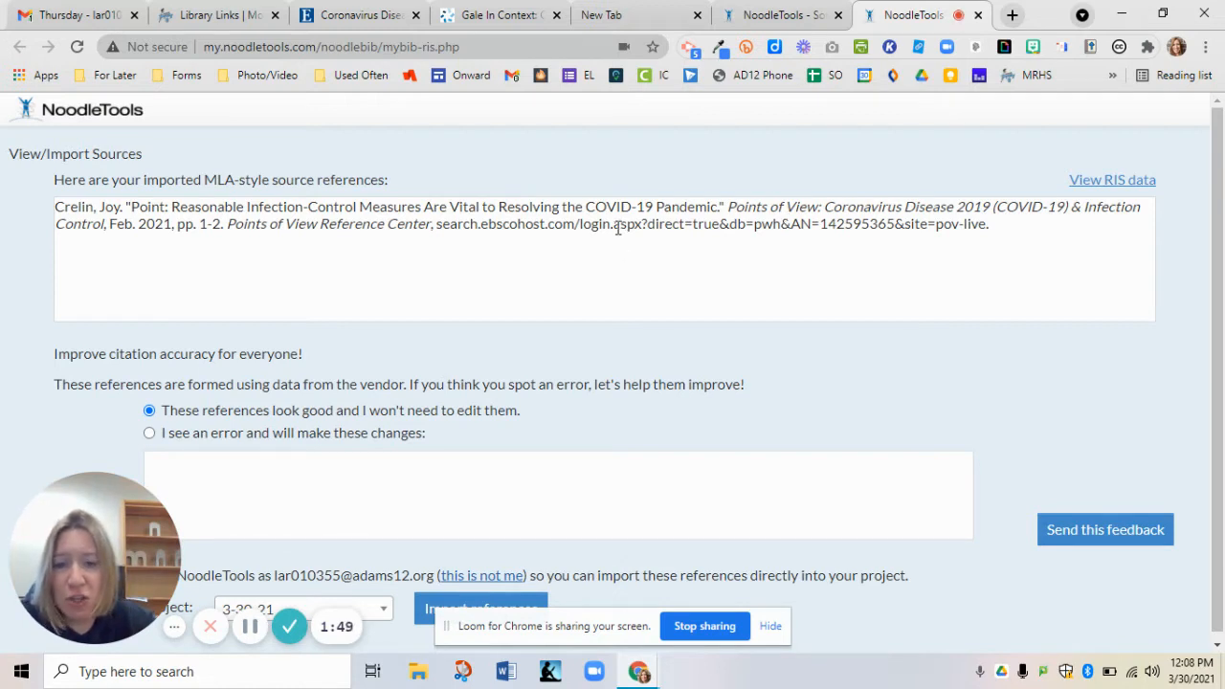
Import the Point article reference into project 3-30-21 and close the import page
scroll(501, 364, "down", 1)
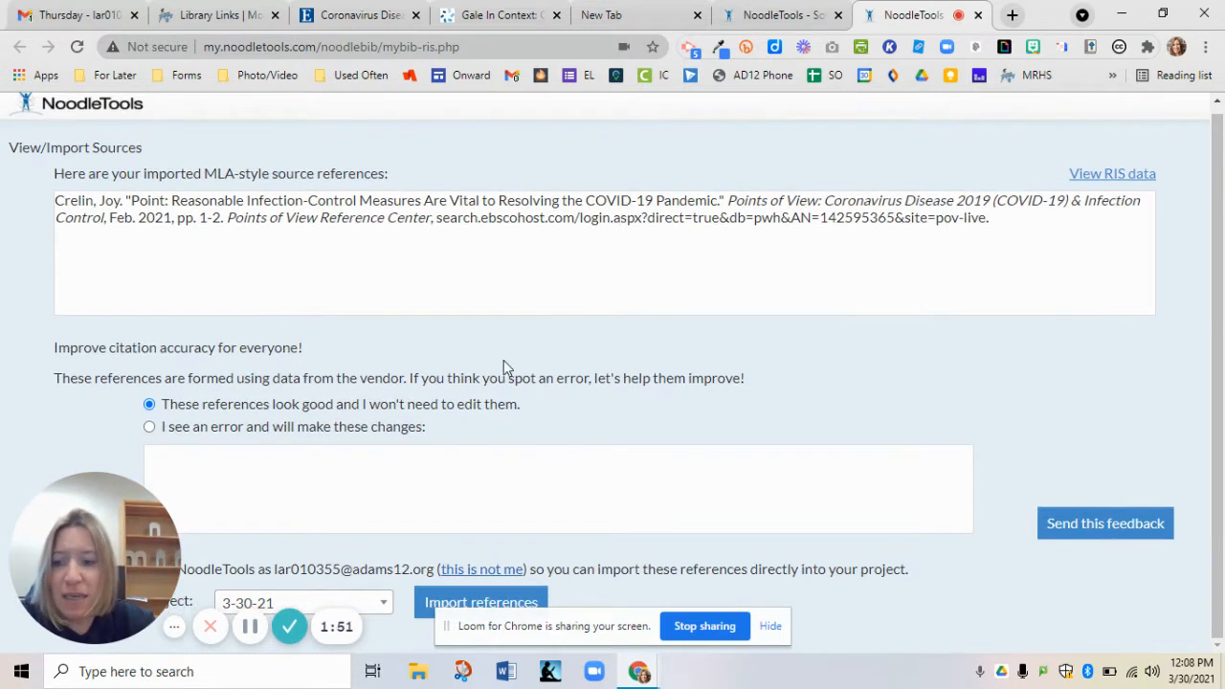
left_click_drag(90, 555, 985, 563)
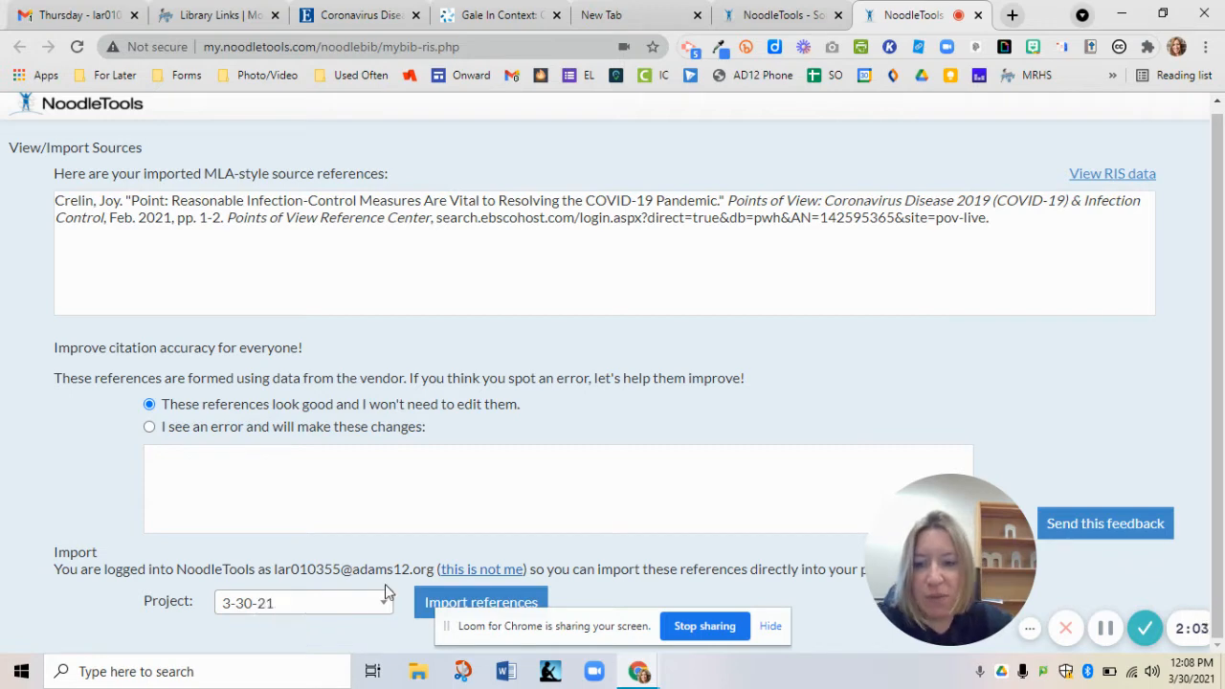
left_click(472, 601)
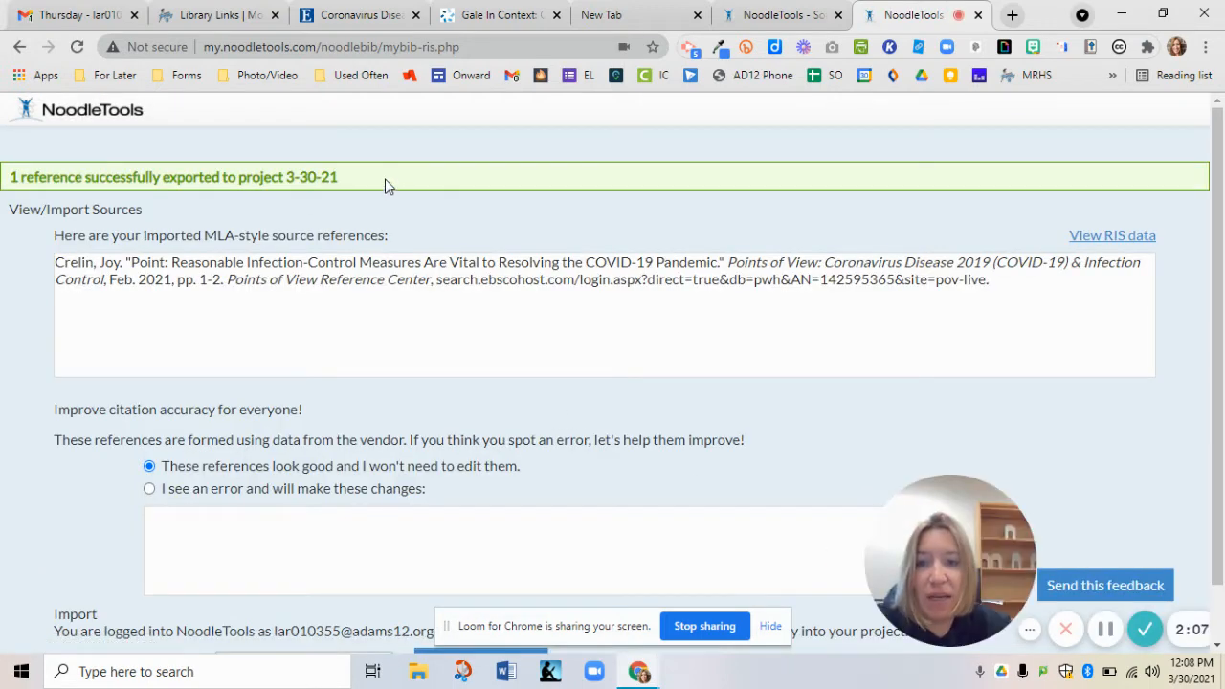
left_click(977, 14)
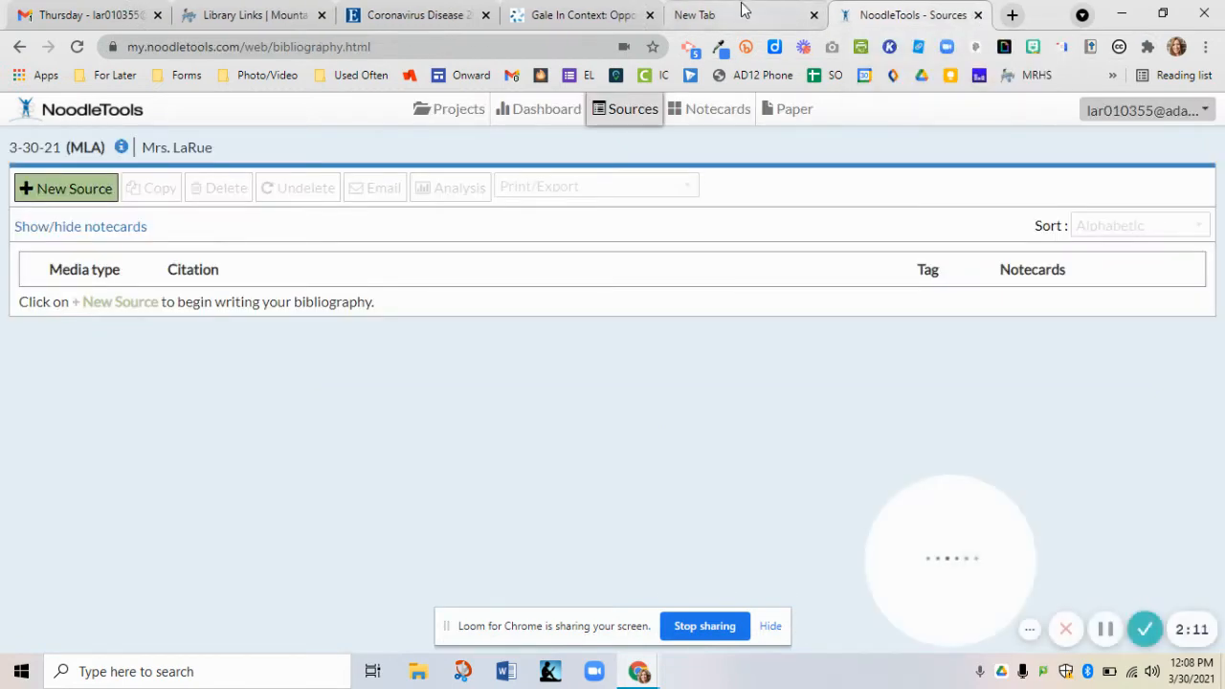
In Gale In Context, collapse the survey, browse the viewpoints, and open the full "COVID-19 Pandemic in the United States" overview
left_click(531, 15)
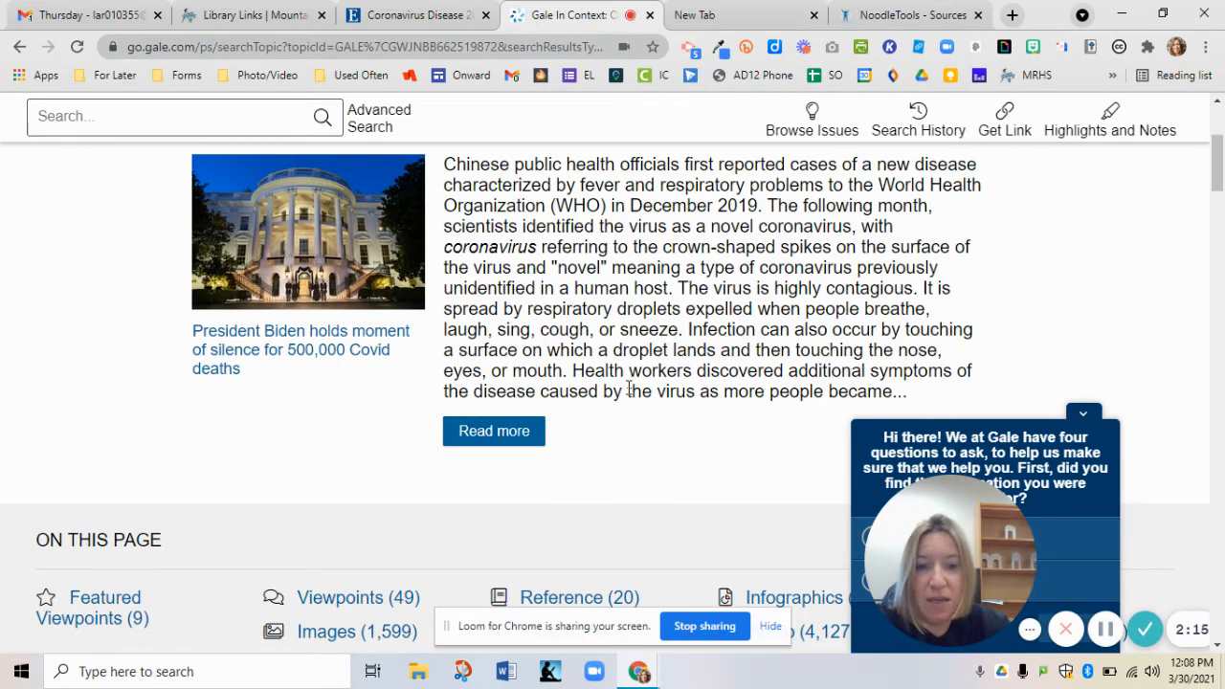
scroll(1207, 455, "up", 1)
left_click(1086, 414)
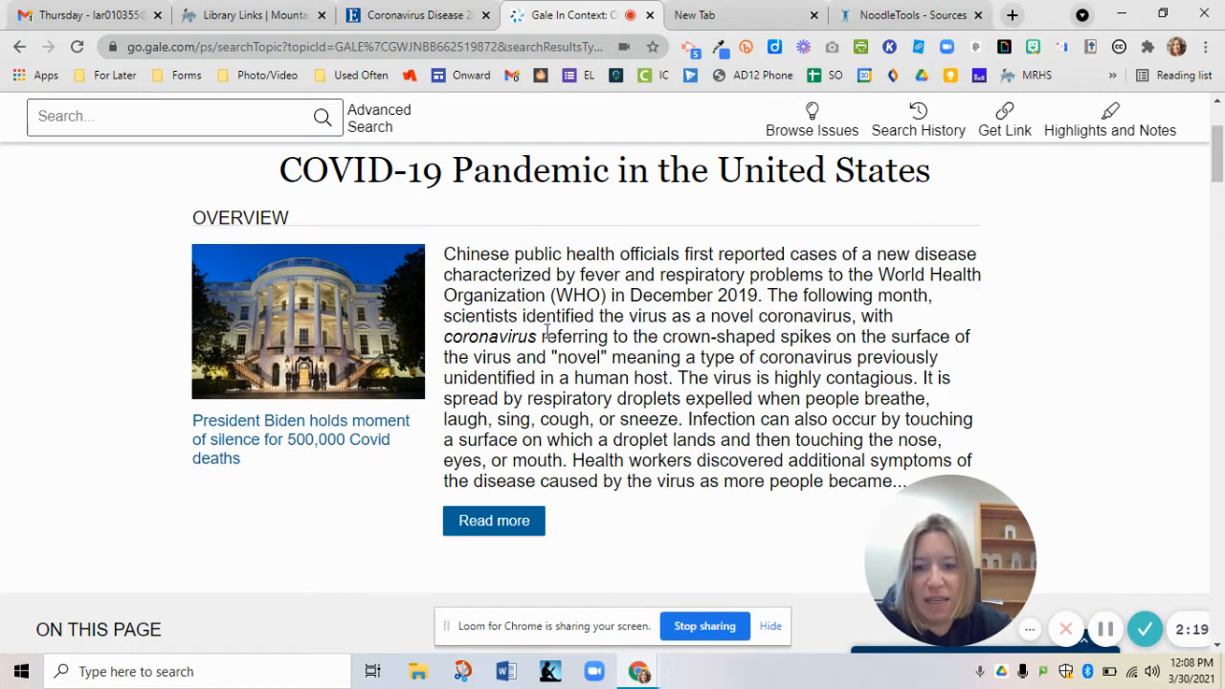
scroll(592, 395, "down", 1)
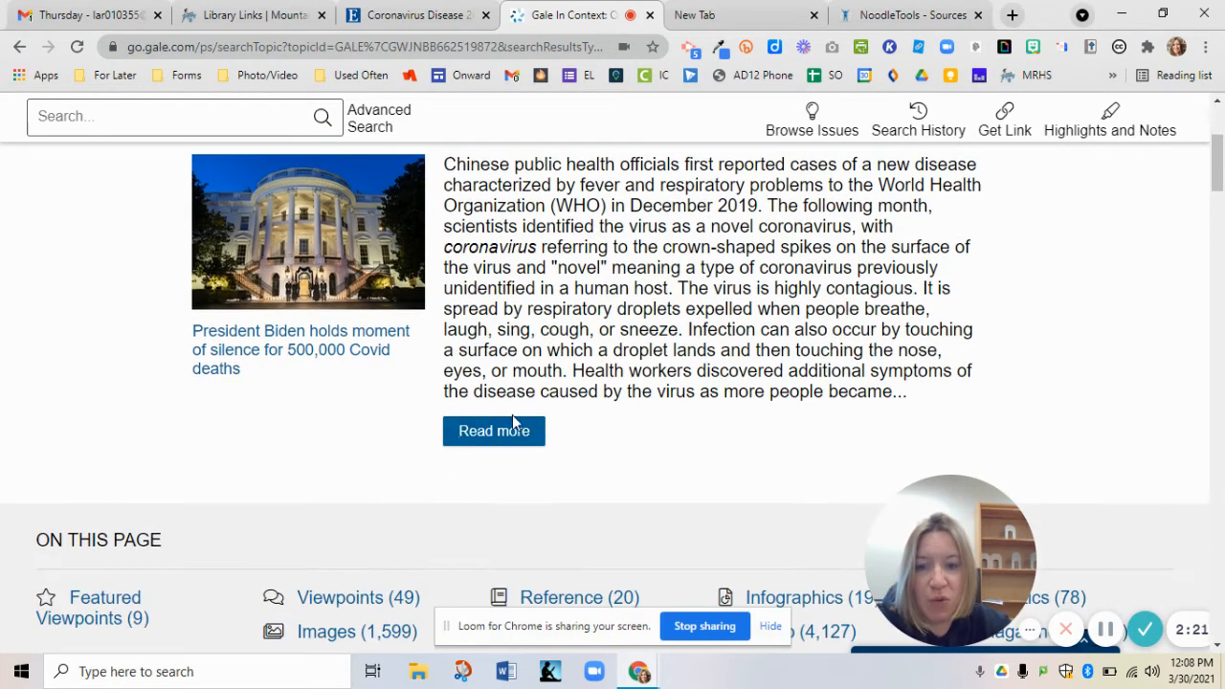
scroll(606, 326, "down", 4)
scroll(601, 328, "down", 4)
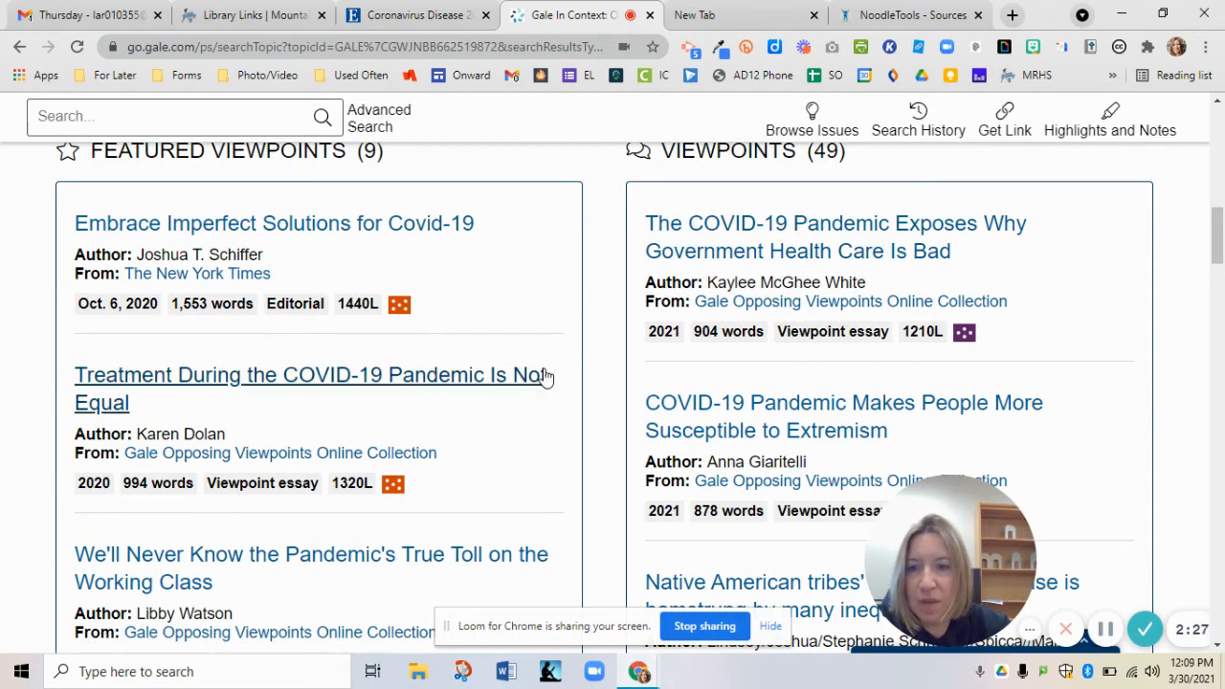
scroll(536, 366, "up", 7)
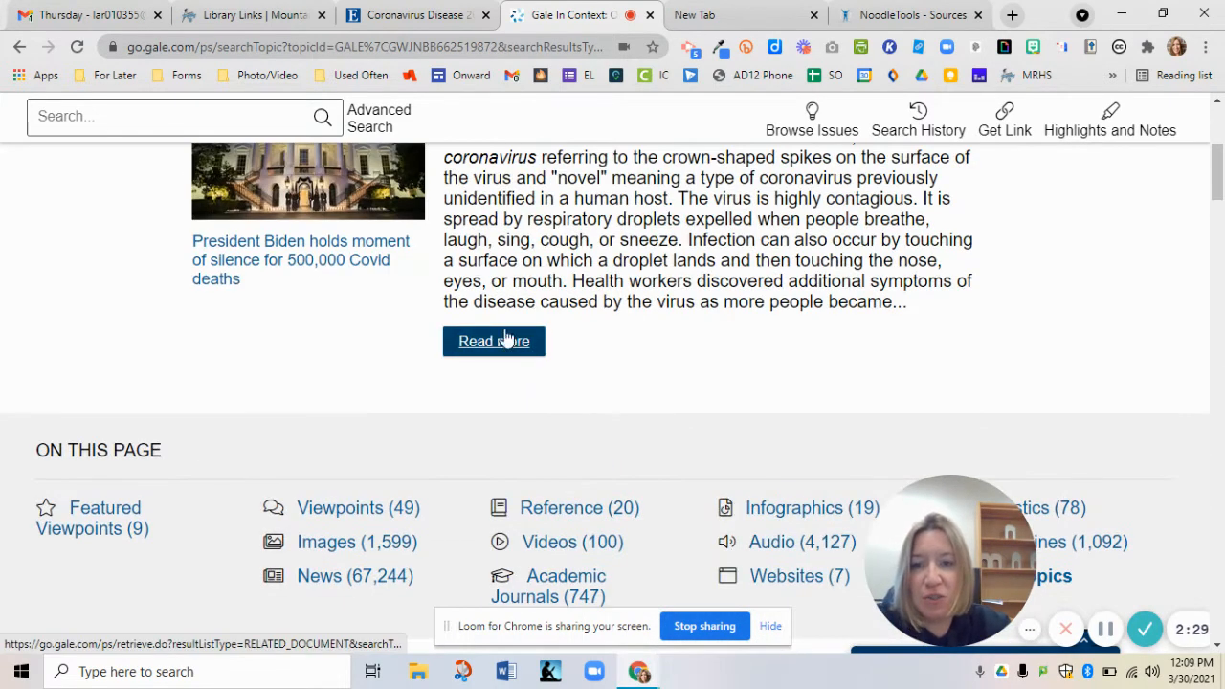
scroll(507, 339, "up", 2)
left_click(488, 525)
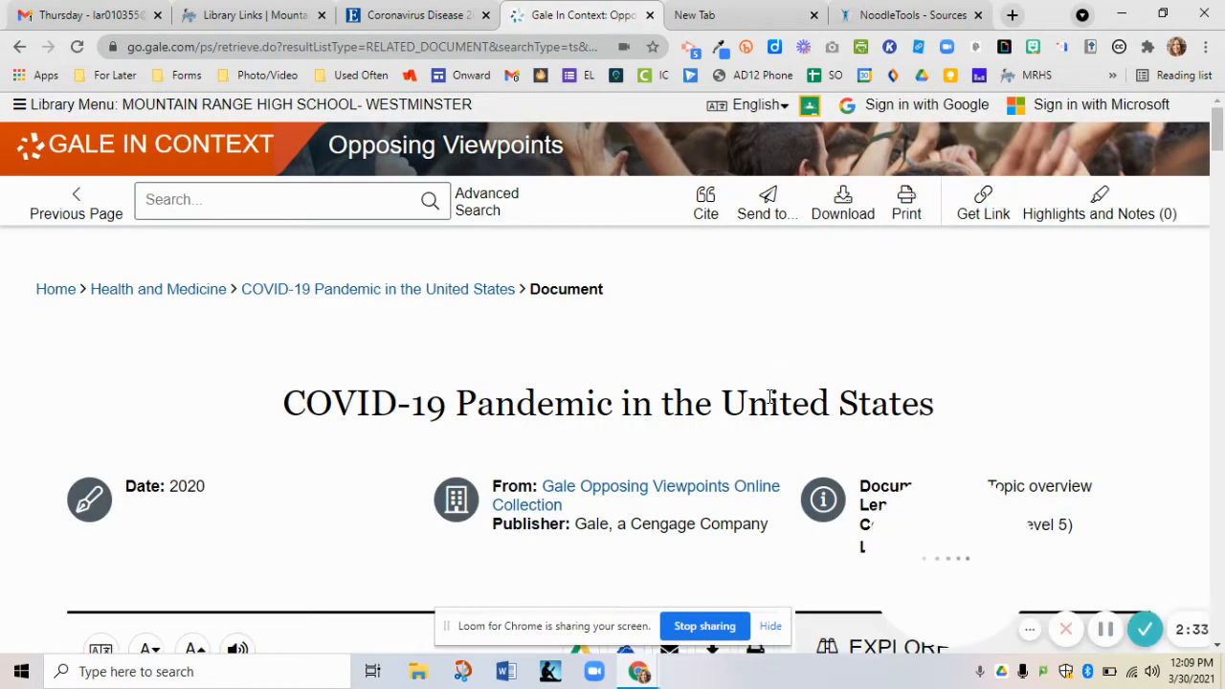
Export the Gale overview's MLA citation to NoodleTools, import it into project 3-30-21, and reload that project's source list
left_click(703, 215)
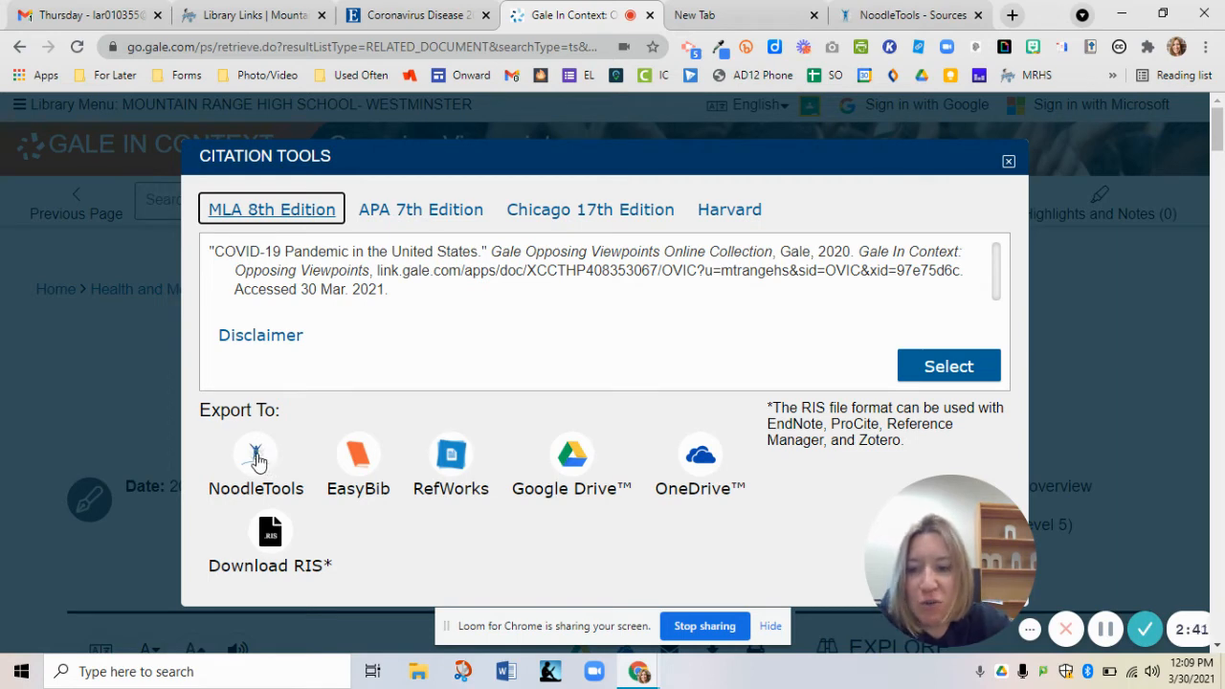
left_click(257, 458)
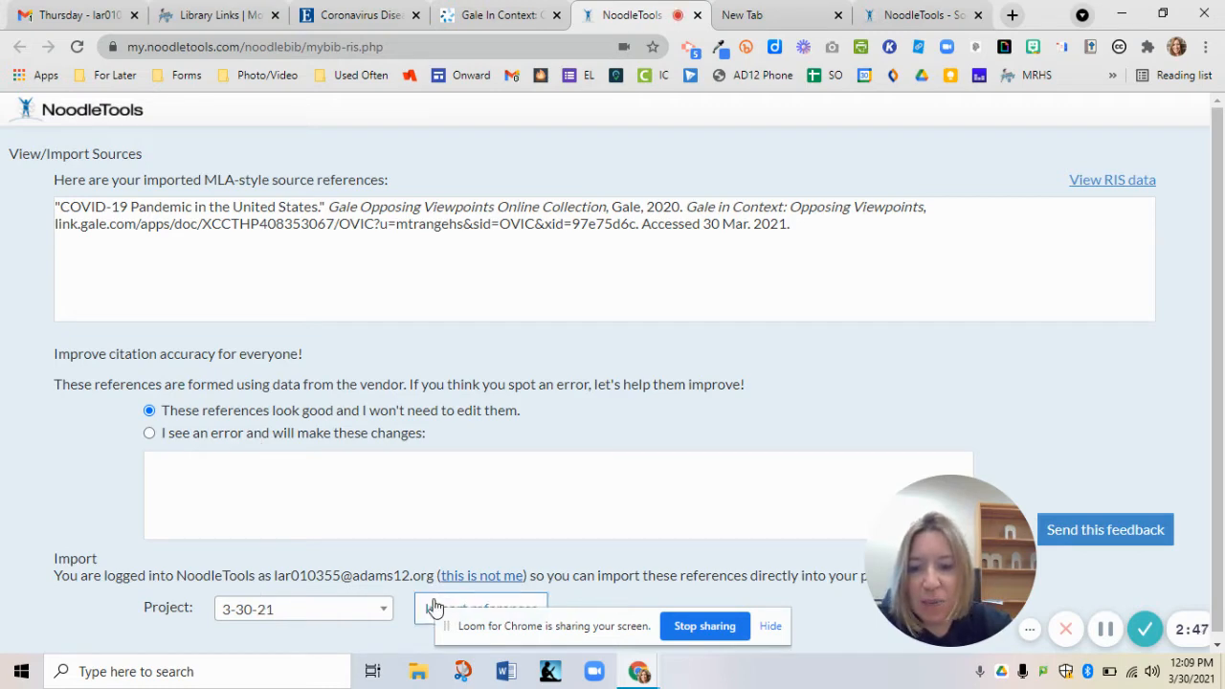
left_click_drag(481, 622, 493, 668)
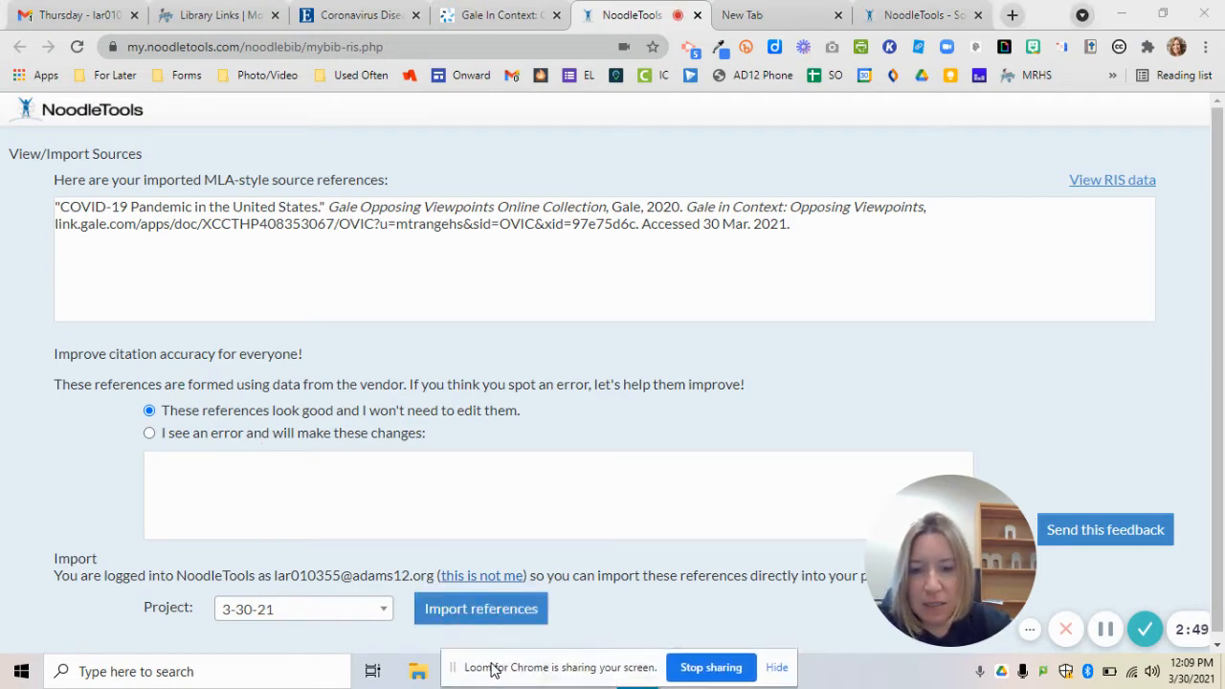
left_click(481, 609)
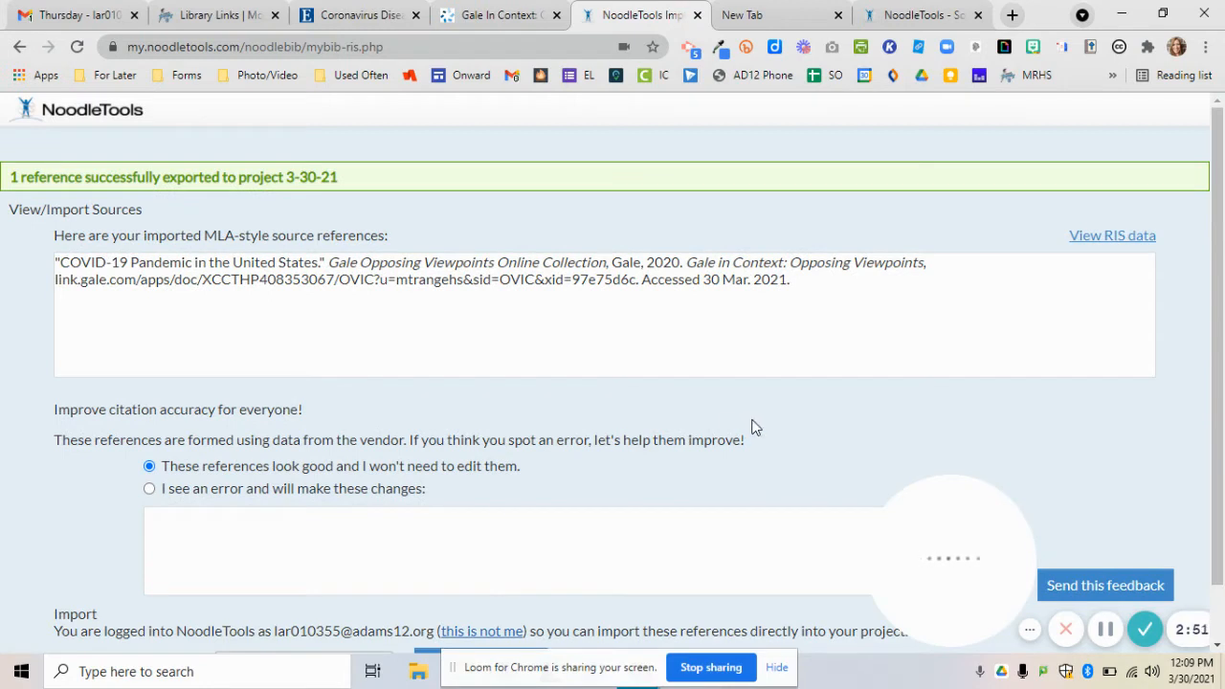
left_click(901, 23)
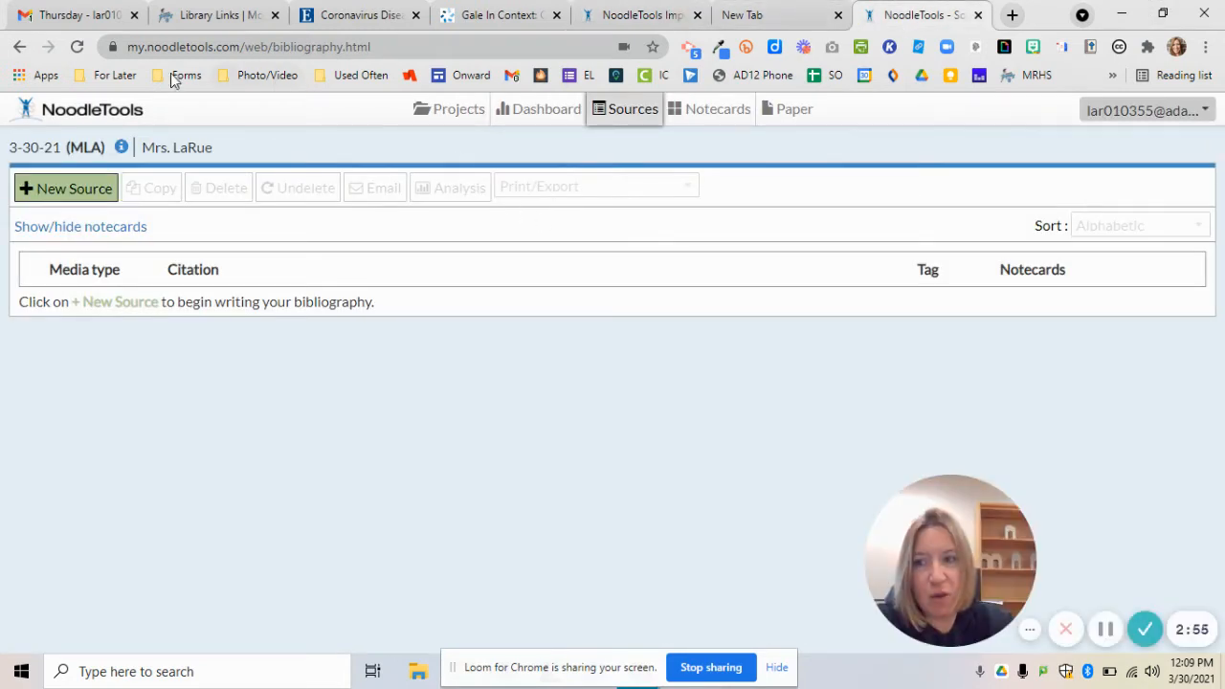
left_click(77, 46)
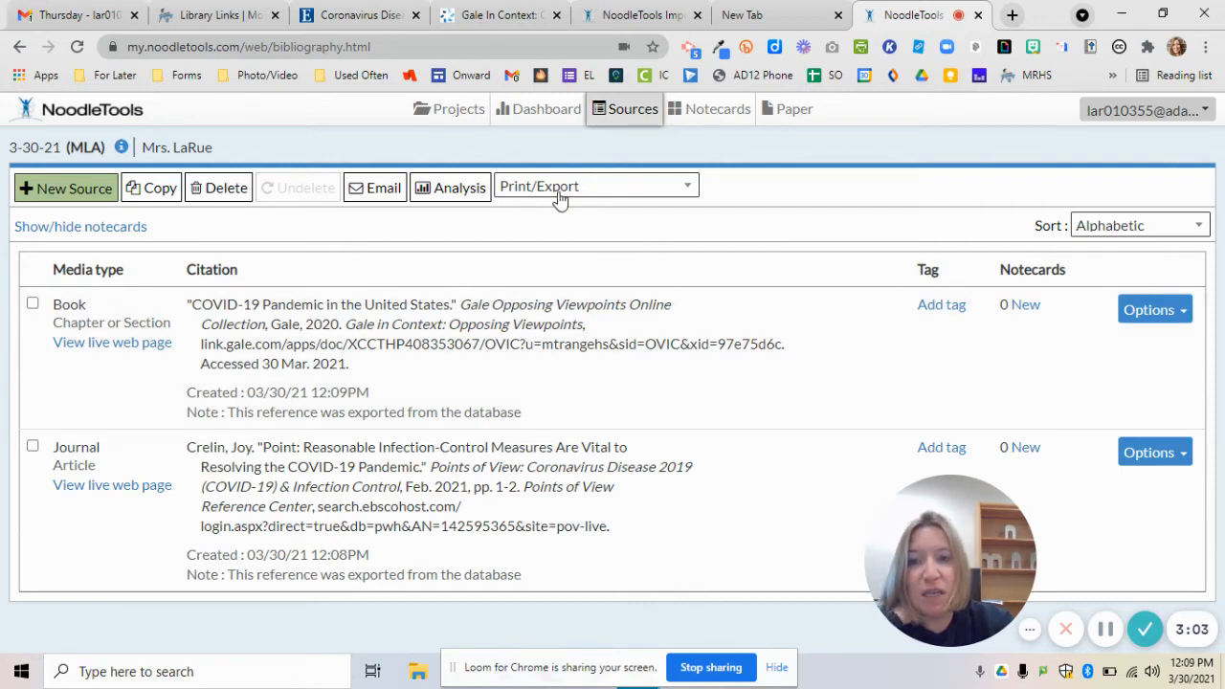
Export the project's sources to Google Docs with the school Google account, and select the heading and all citations in the new document
left_click(560, 195)
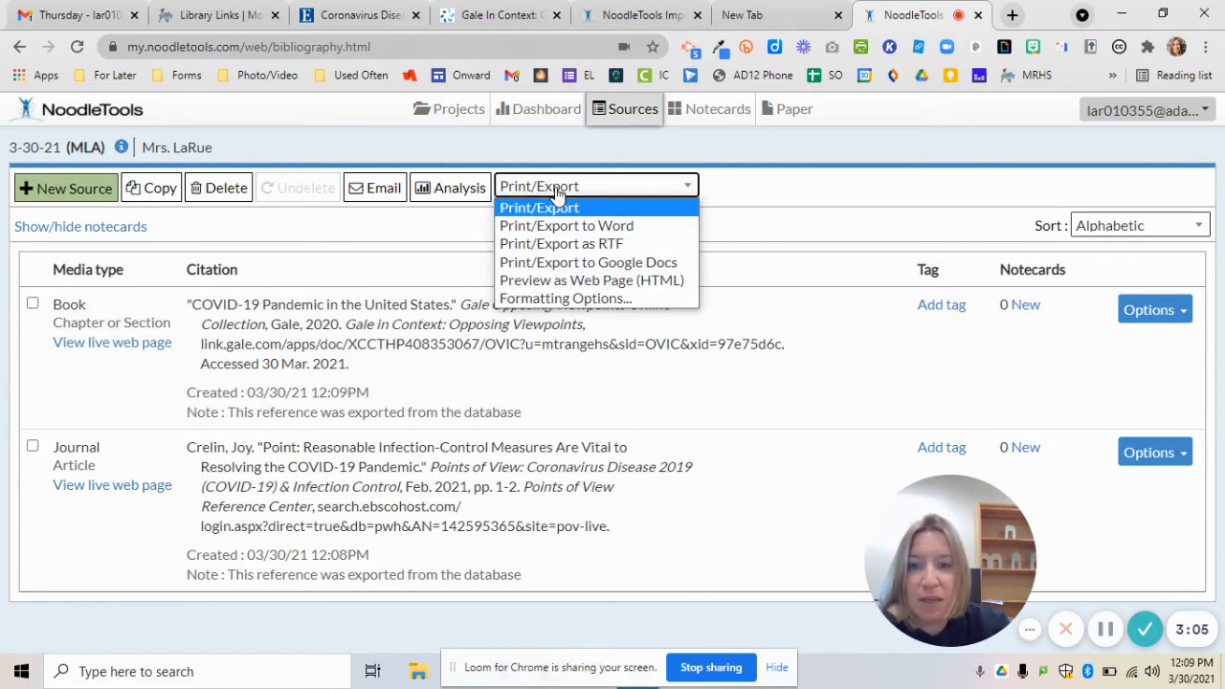
left_click(563, 263)
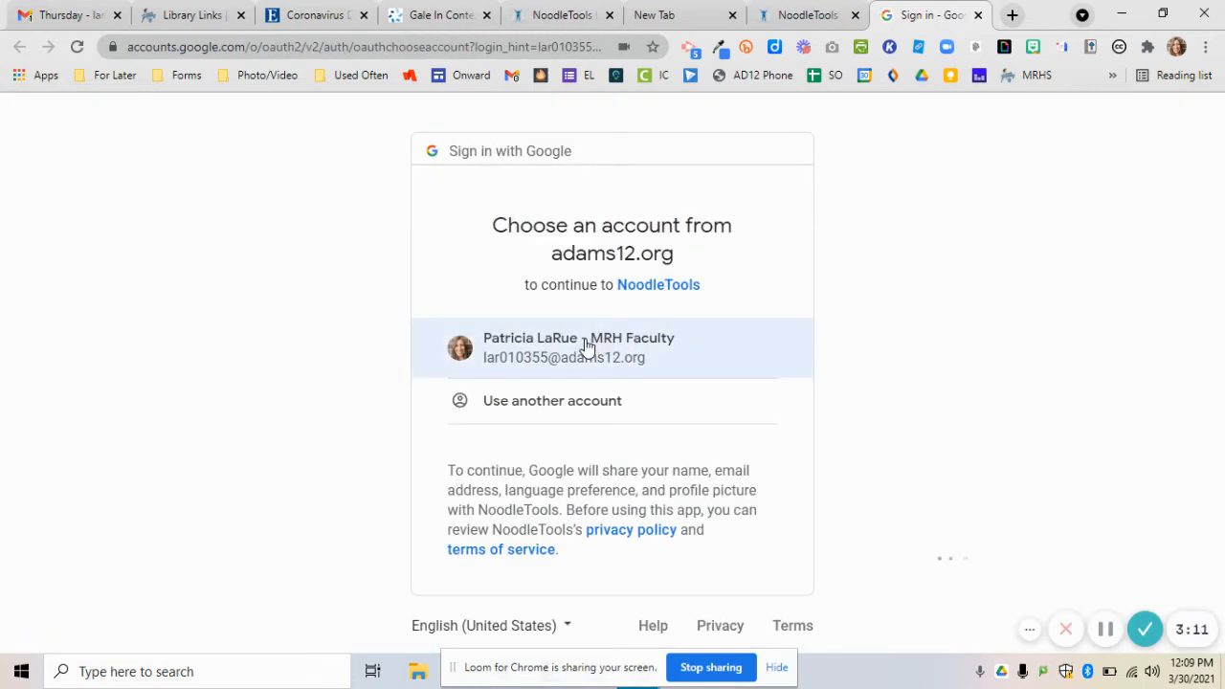
left_click(586, 347)
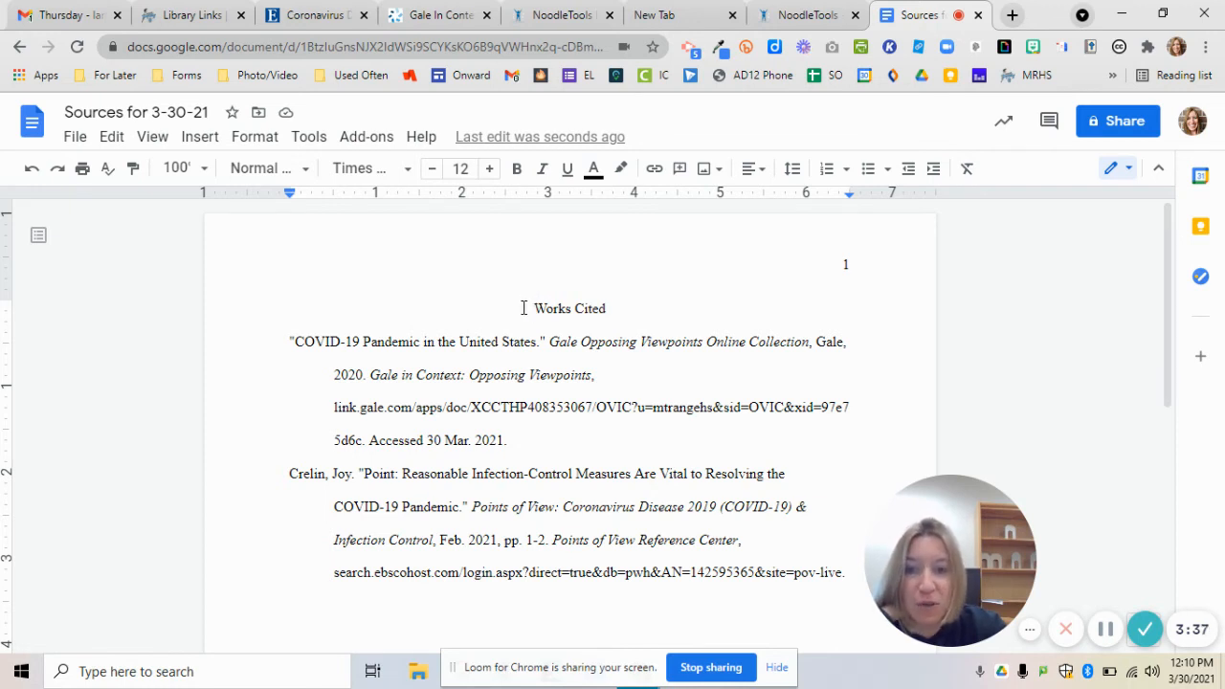
left_click_drag(535, 310, 862, 572)
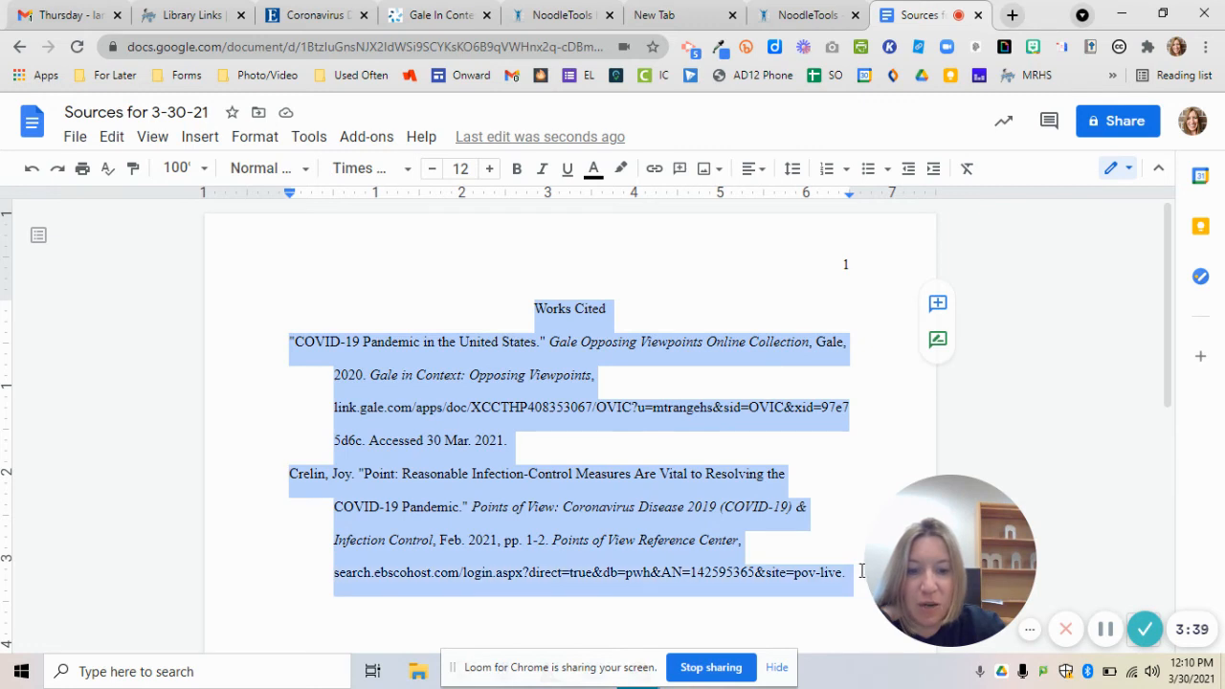